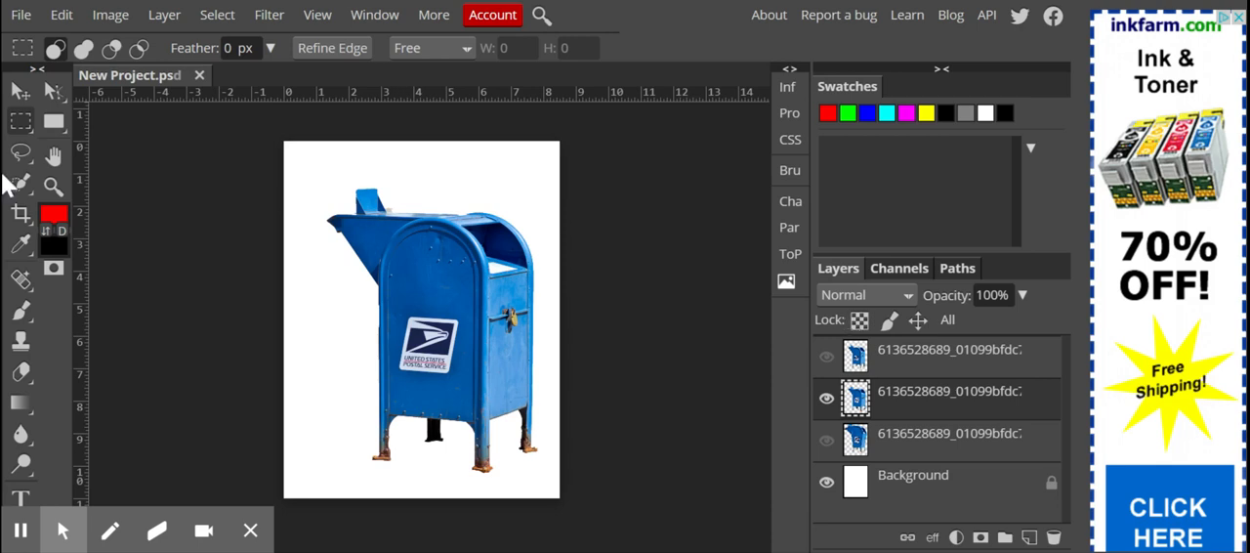
{"action": "left_click", "coordinate": [62, 14]}
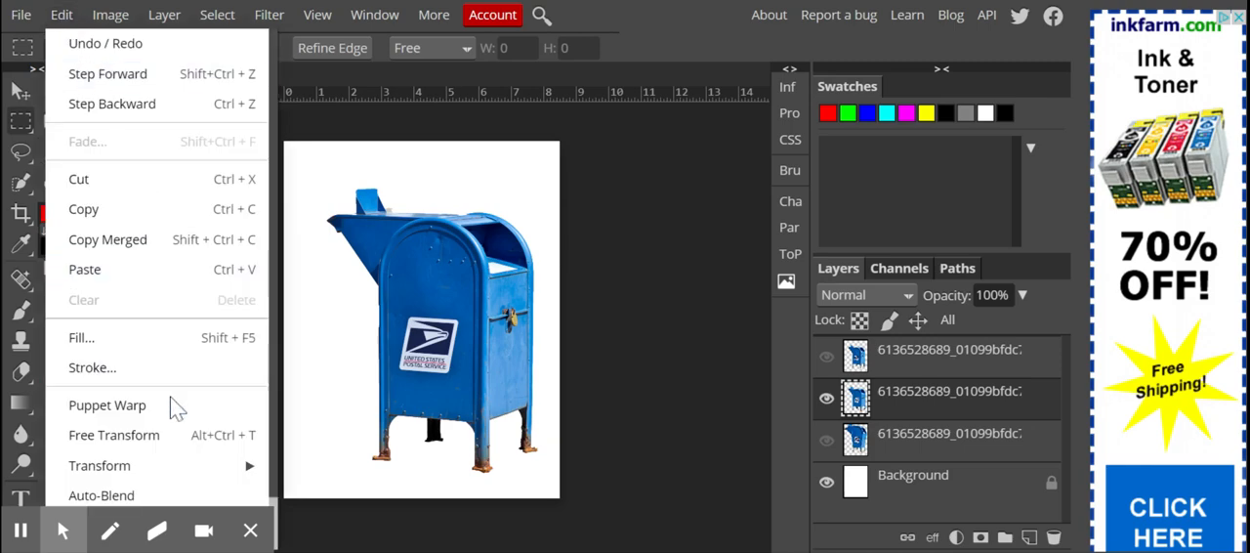
{"action": "mouse_move", "coordinate": [172, 465]}
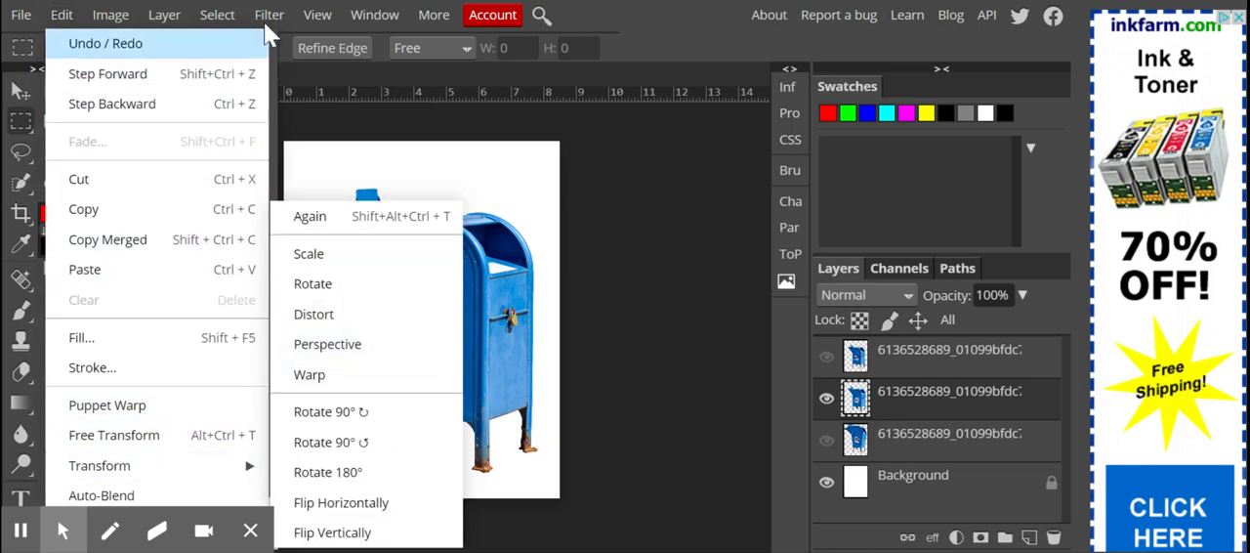
{"action": "mouse_move", "coordinate": [273, 19]}
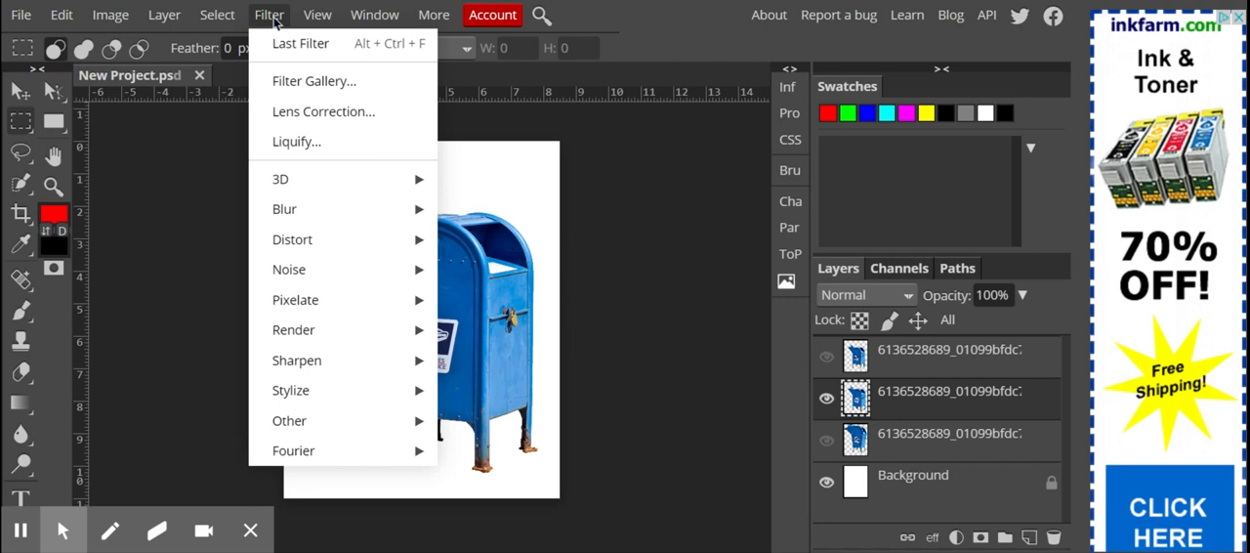
{"action": "mouse_move", "coordinate": [342, 244]}
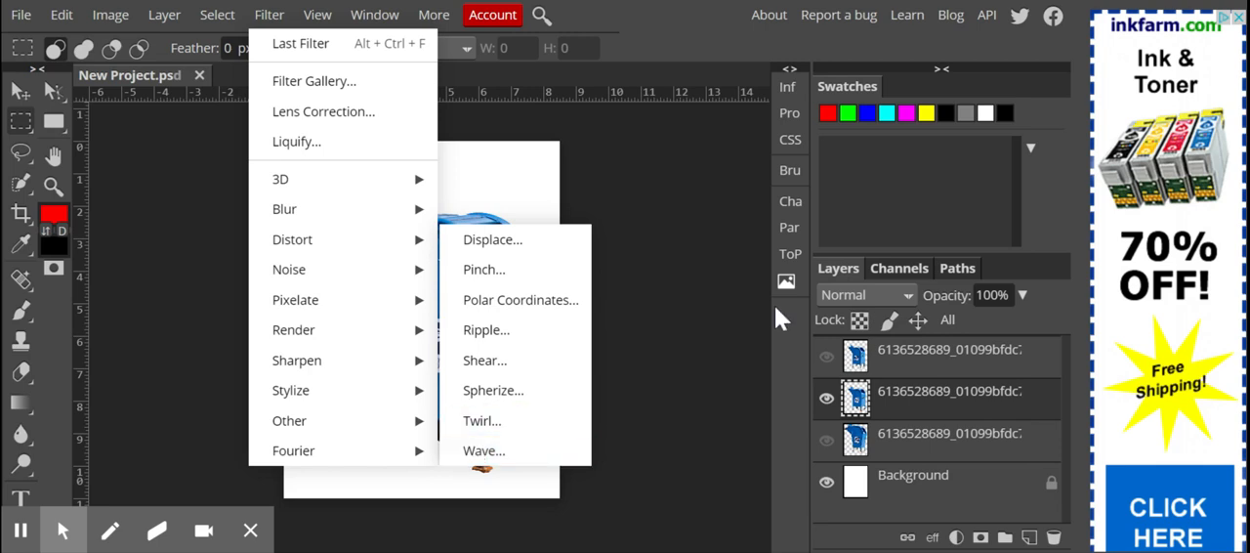
{"action": "left_click", "coordinate": [270, 14]}
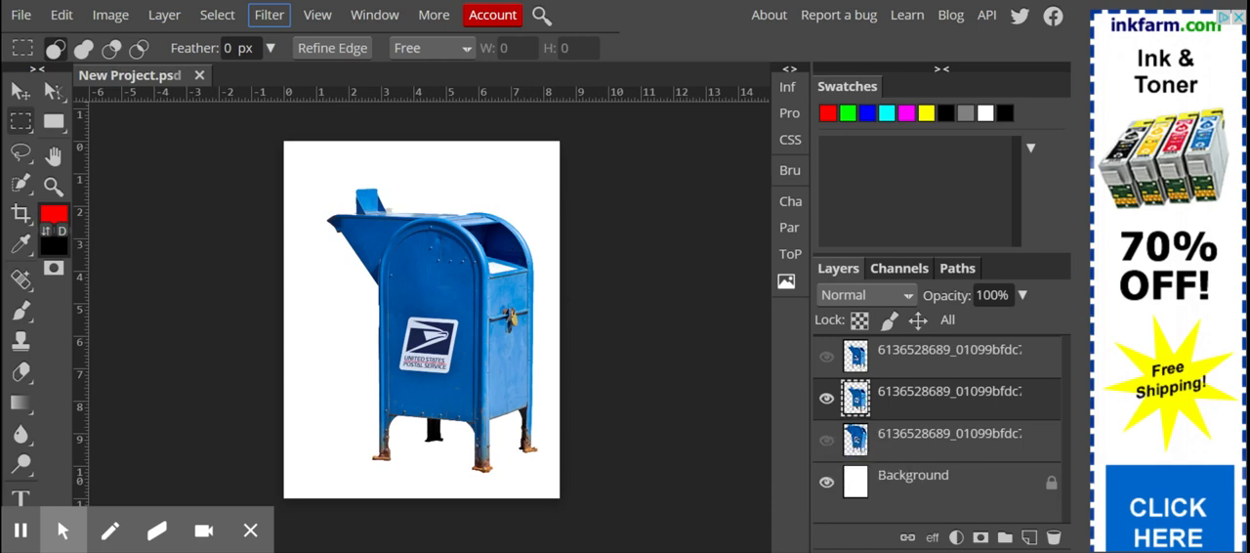
Preview the Displace filter on the mailbox layer with 40 px horizontal and -36 px vertical, reset its values and discard it
{"action": "left_click", "coordinate": [267, 21]}
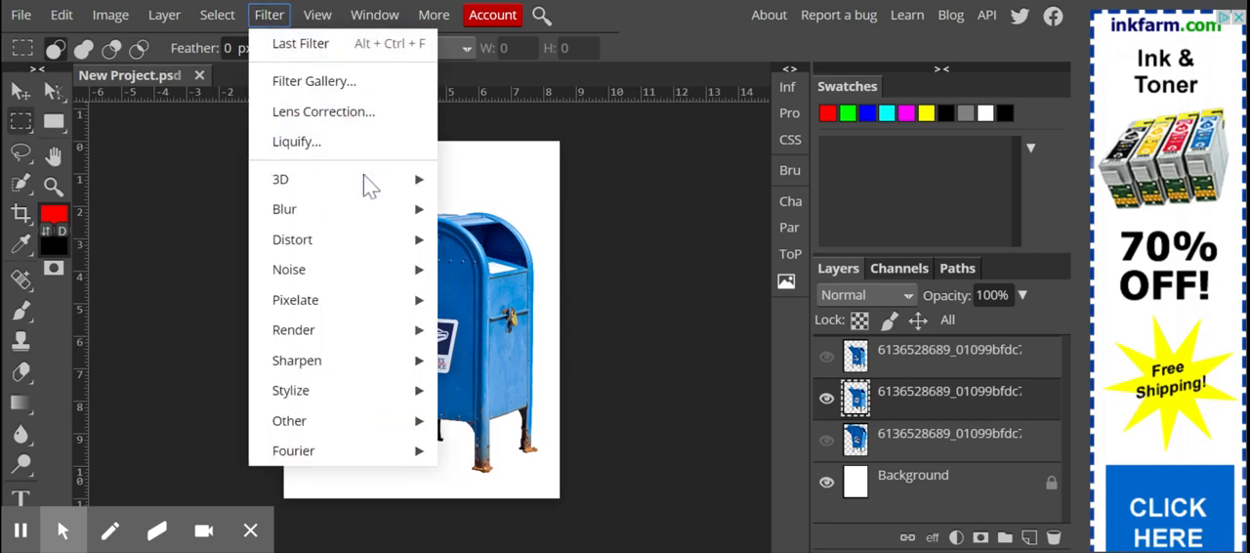
{"action": "left_click", "coordinate": [521, 243]}
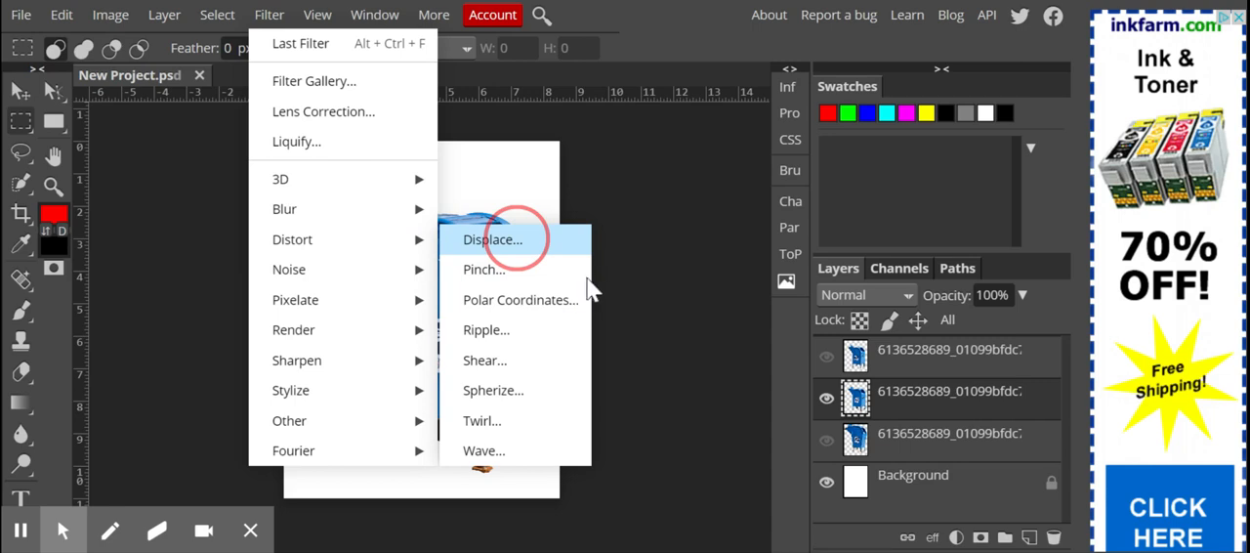
{"action": "left_click", "coordinate": [538, 238]}
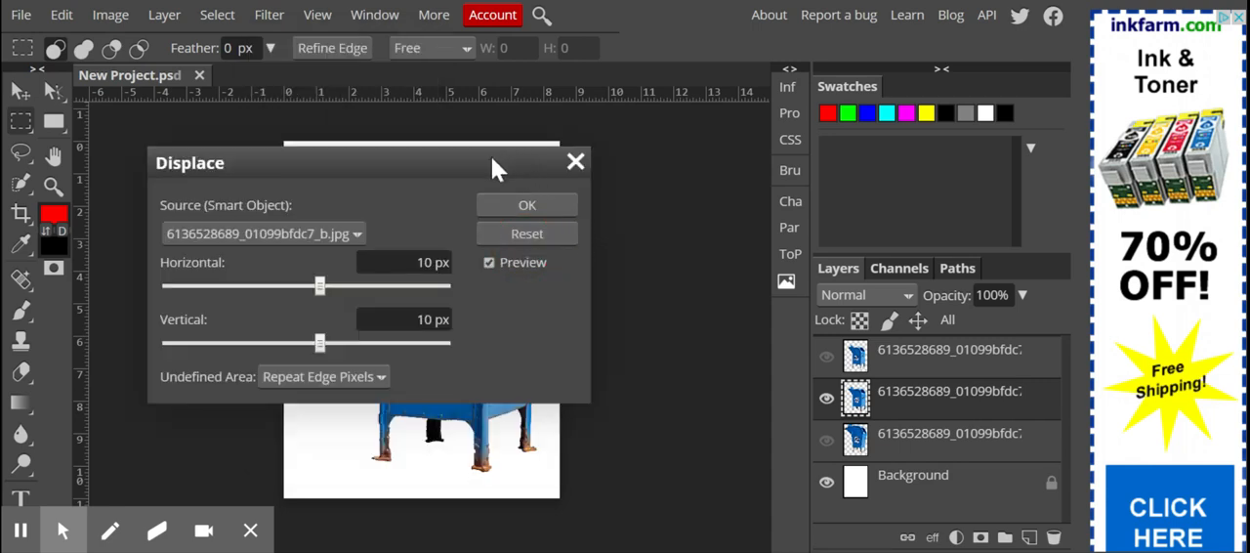
{"action": "left_click_drag", "start_coordinate": [499, 163], "coordinate": [906, 194]}
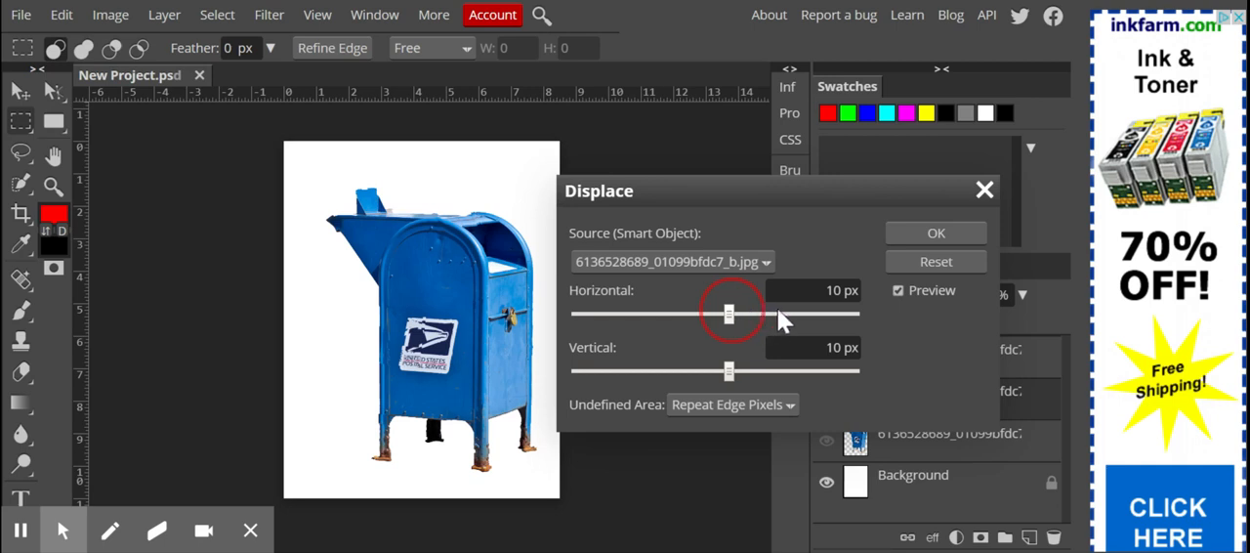
{"action": "left_click_drag", "start_coordinate": [729, 312], "coordinate": [775, 311]}
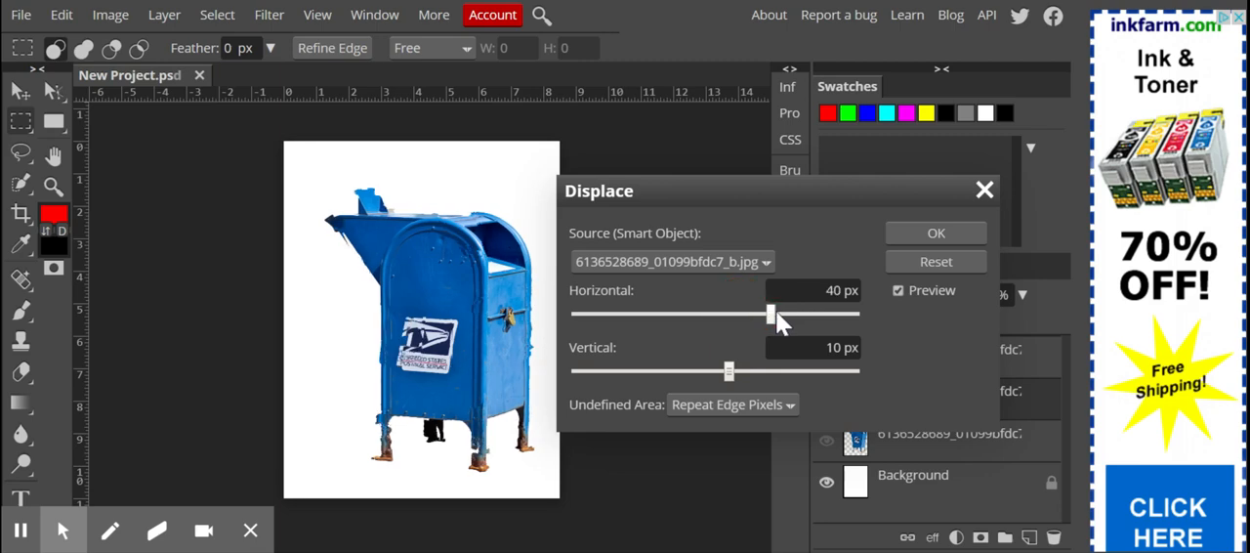
{"action": "left_click", "coordinate": [665, 370]}
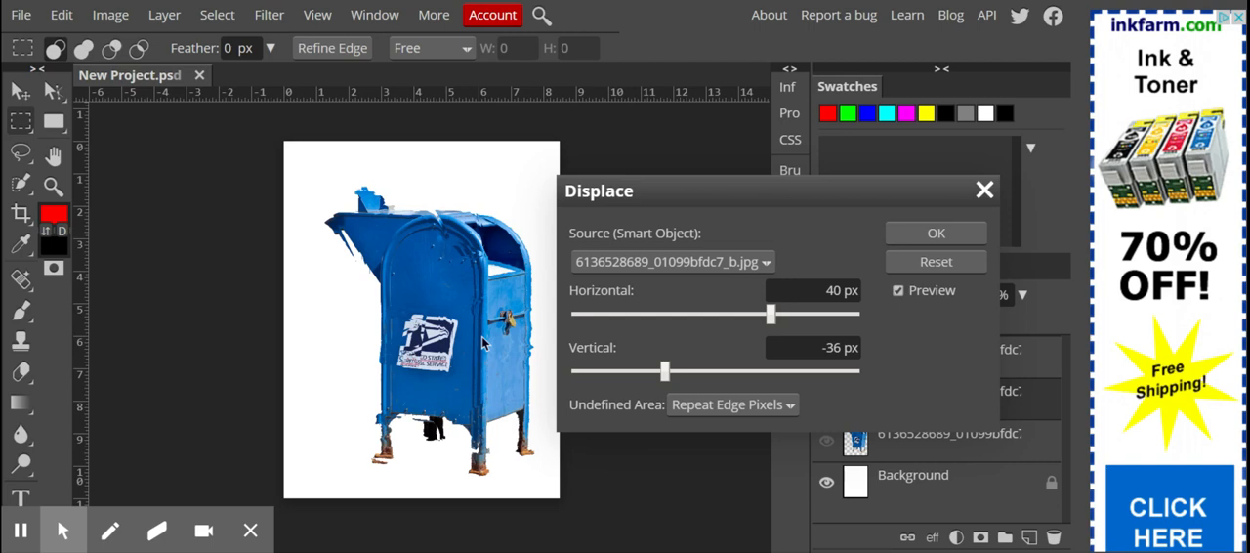
{"action": "left_click", "coordinate": [929, 265]}
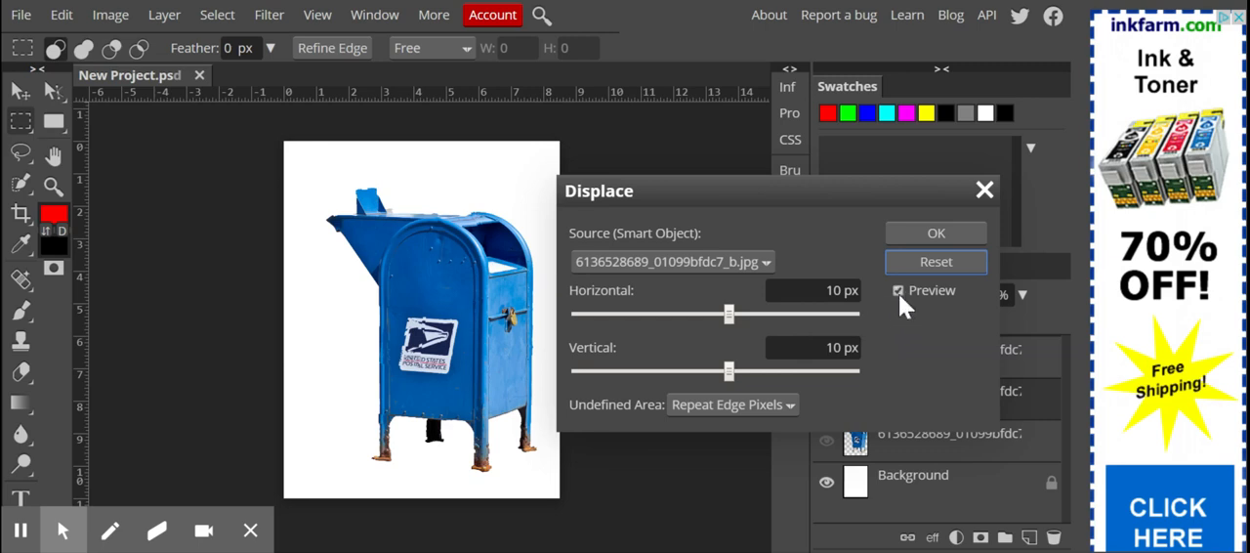
{"action": "left_click", "coordinate": [983, 191]}
Preview the Pinch filter on the mailbox layer at -100% and at 100%, and discard it
{"action": "left_click", "coordinate": [269, 16]}
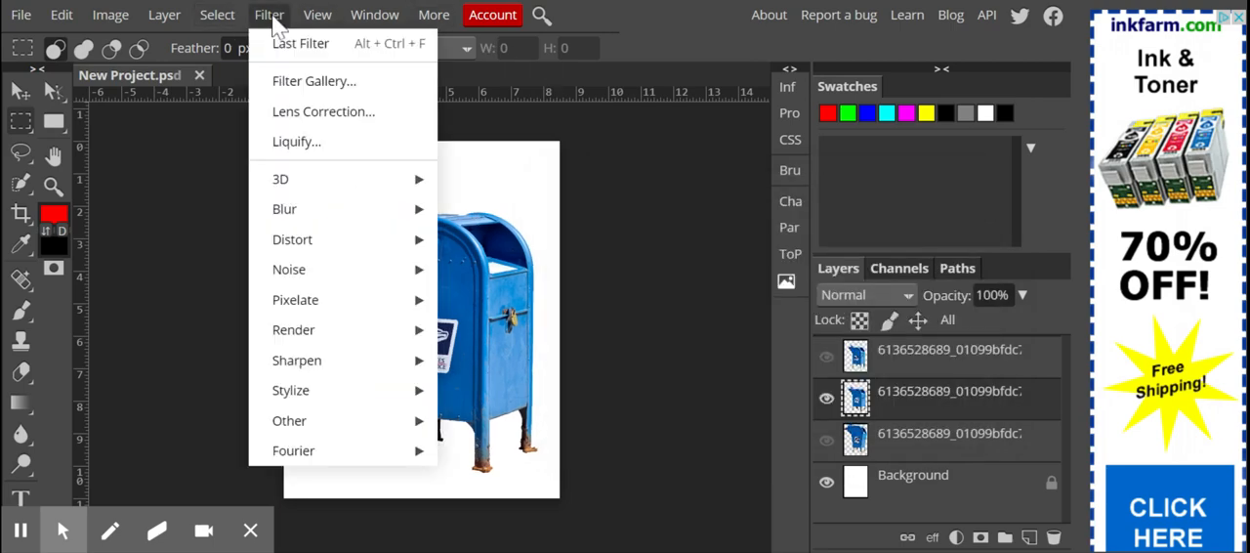
{"action": "mouse_move", "coordinate": [344, 254]}
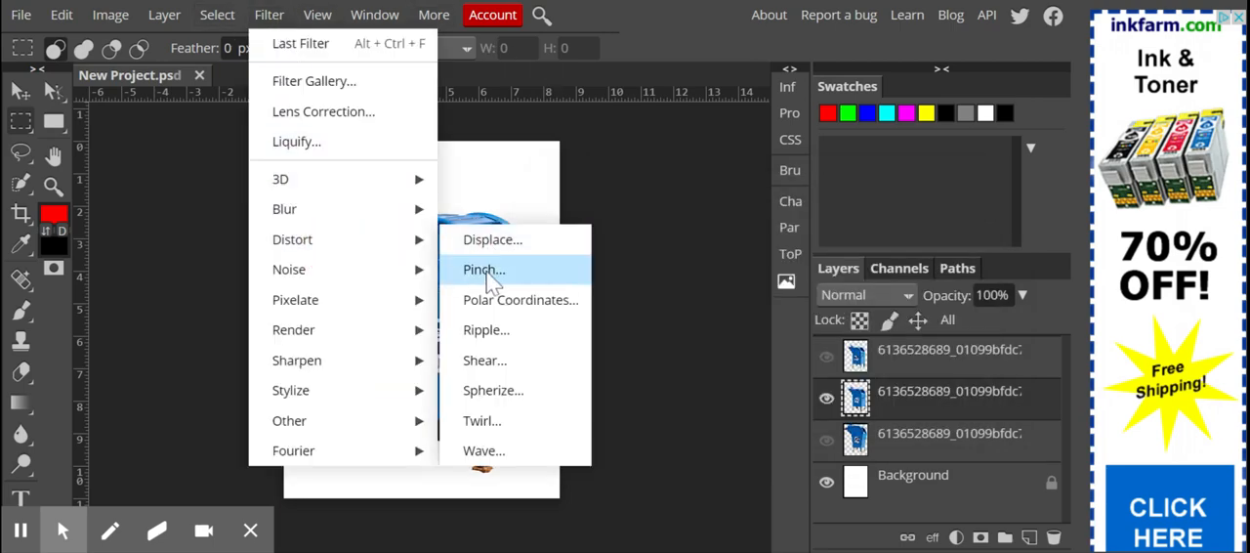
{"action": "left_click", "coordinate": [488, 277]}
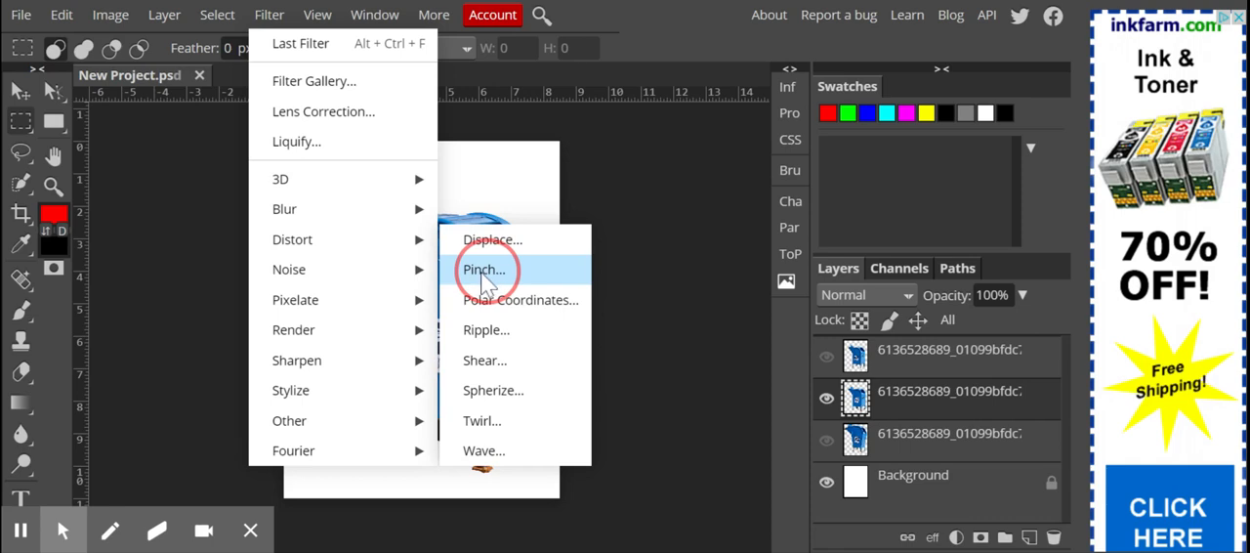
{"action": "left_click_drag", "start_coordinate": [425, 177], "coordinate": [939, 188]}
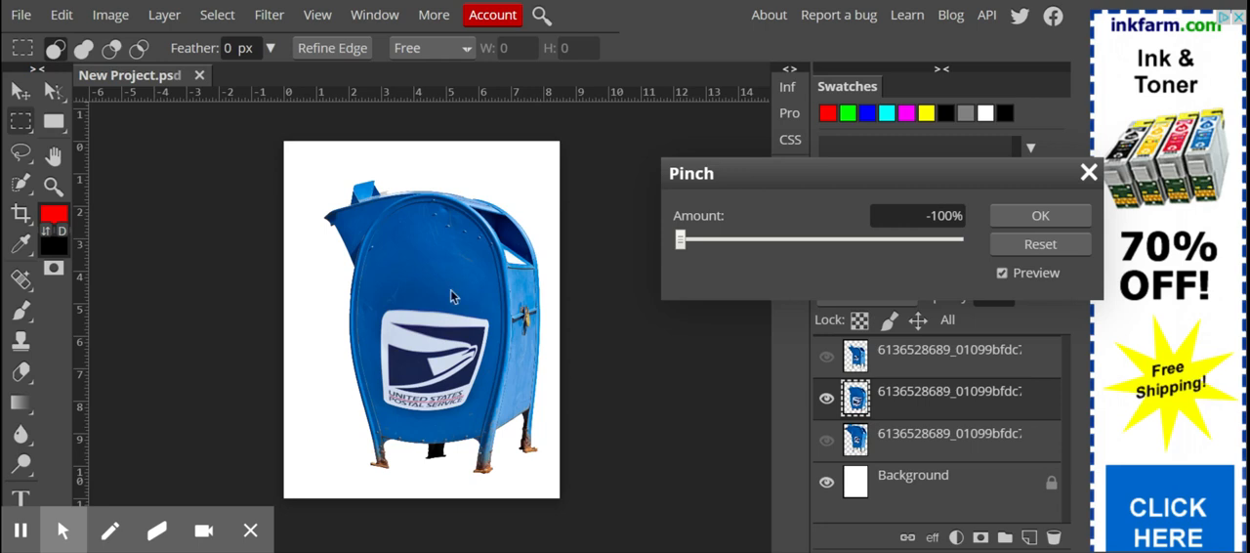
{"action": "left_click", "coordinate": [962, 239]}
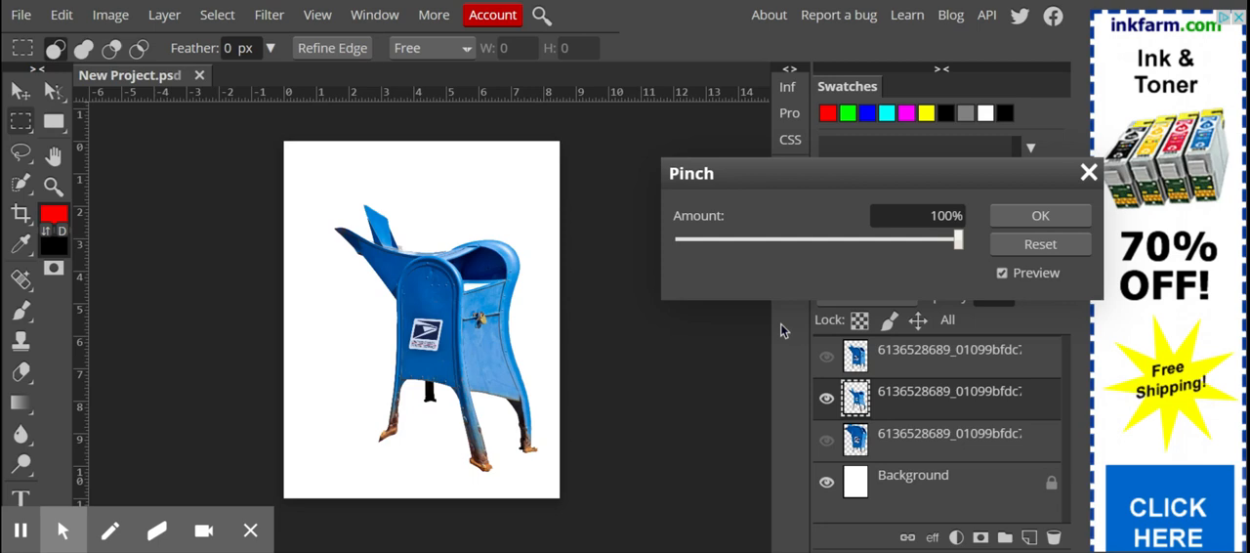
{"action": "left_click", "coordinate": [1088, 178]}
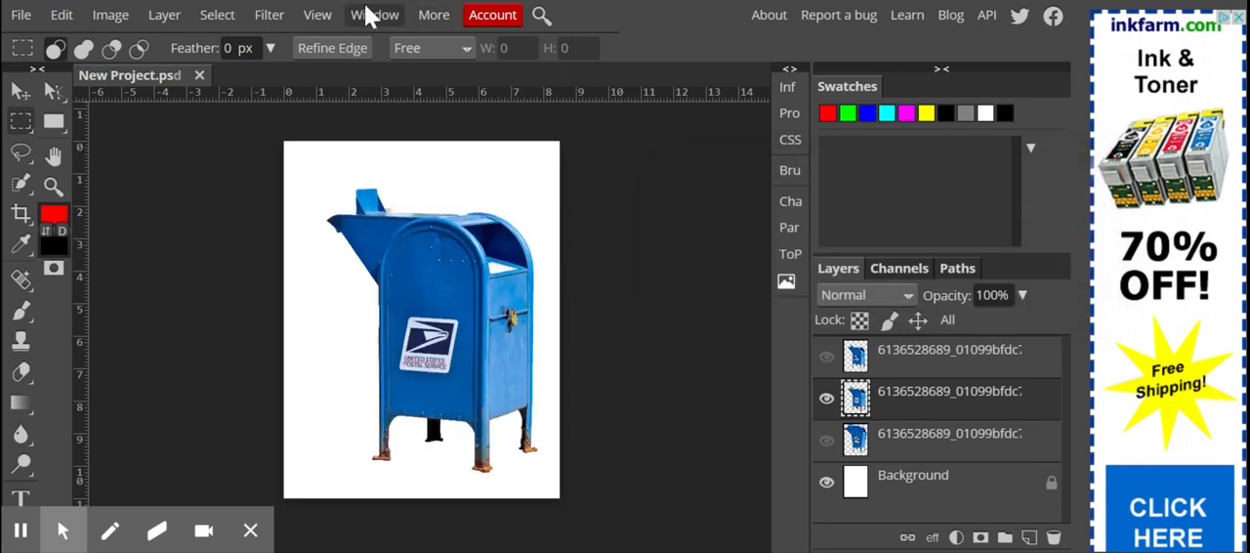
Preview the Polar Coordinates filter on the mailbox layer, comparing Rect to Polar with Polar to Rect, and discard it
{"action": "left_click", "coordinate": [268, 17]}
{"action": "mouse_move", "coordinate": [329, 240]}
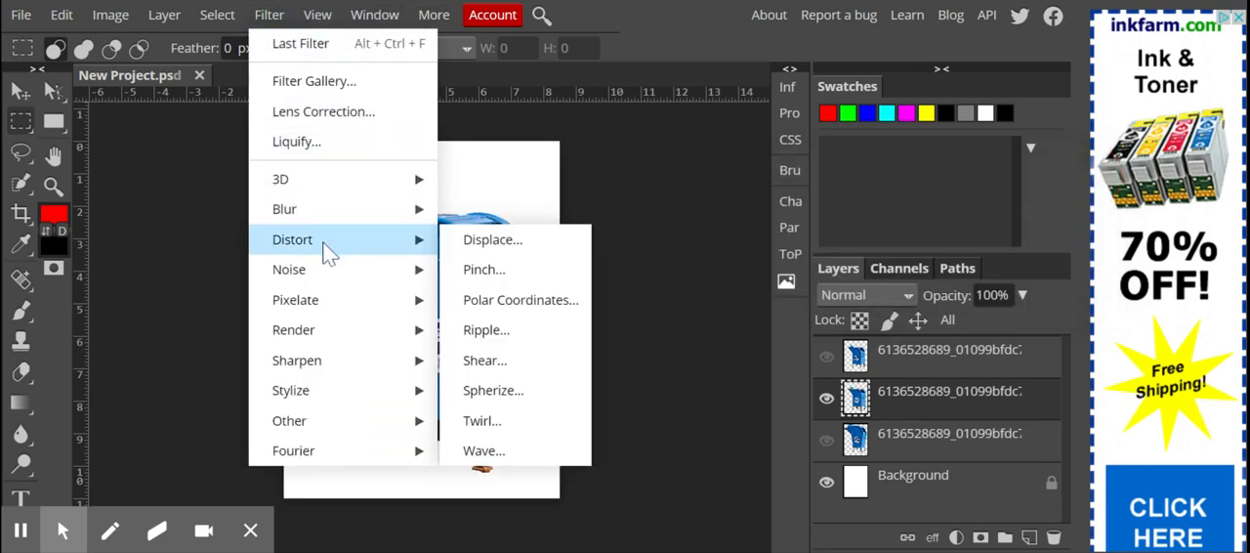
{"action": "left_click", "coordinate": [534, 298]}
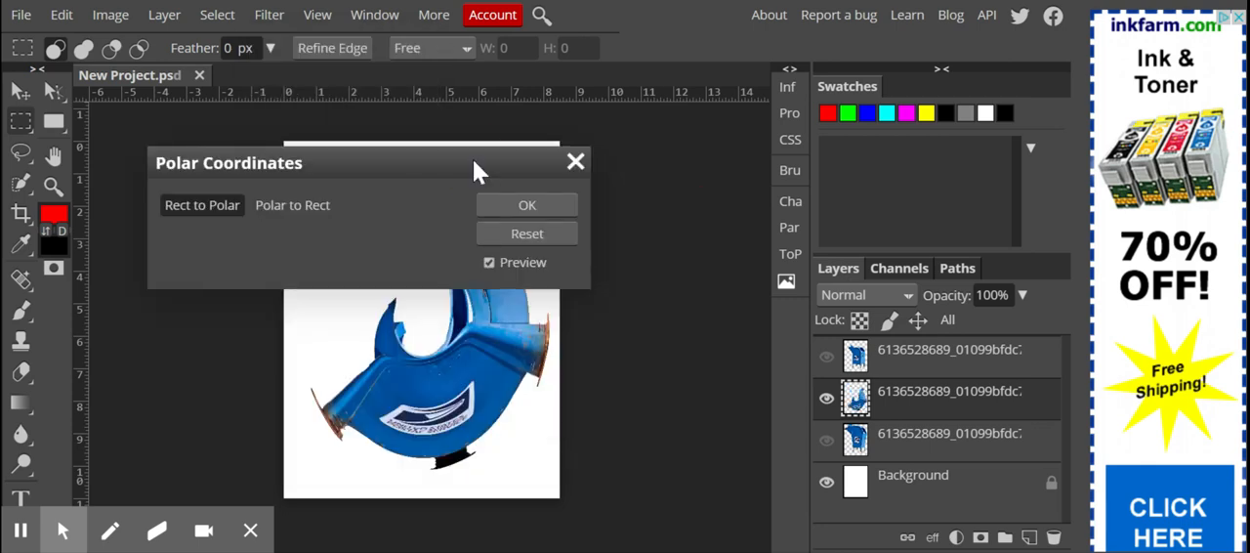
{"action": "left_click_drag", "start_coordinate": [475, 164], "coordinate": [909, 138]}
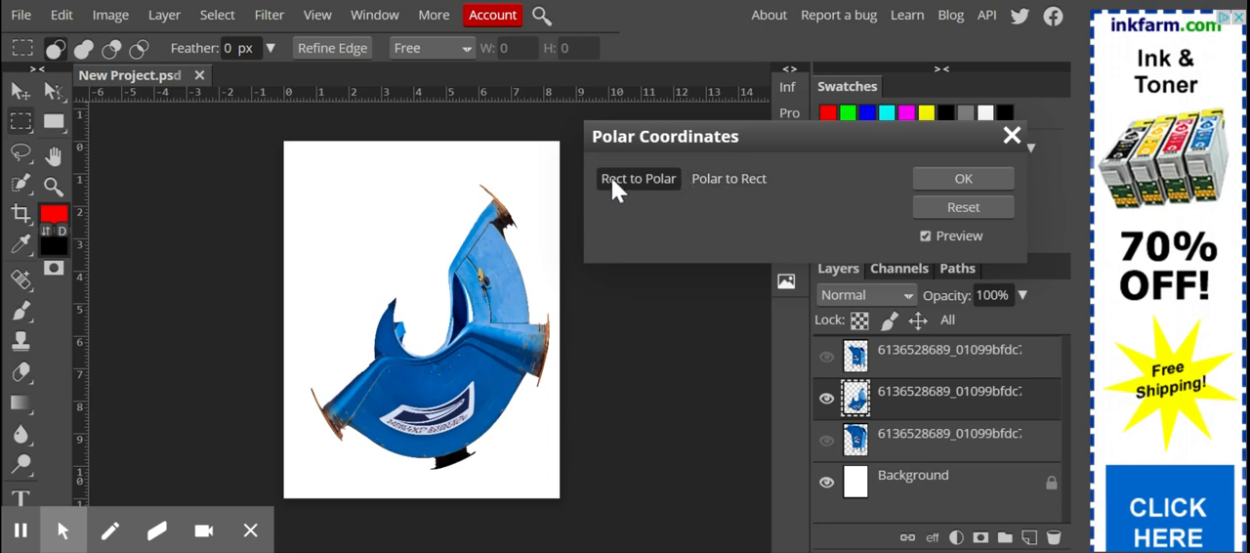
{"action": "left_click", "coordinate": [712, 182]}
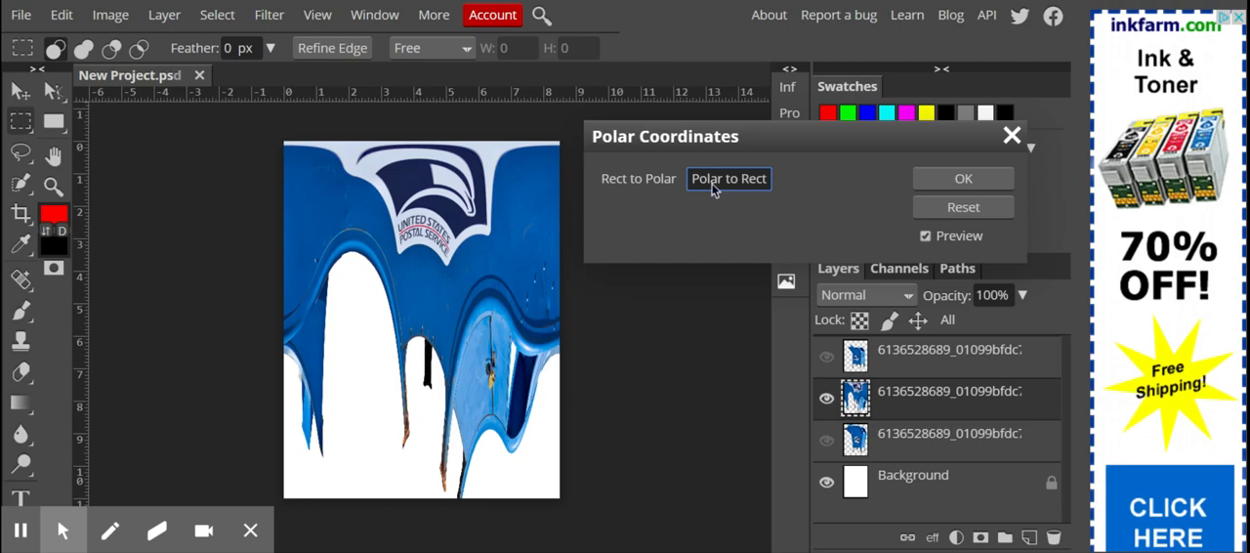
{"action": "left_click", "coordinate": [647, 180]}
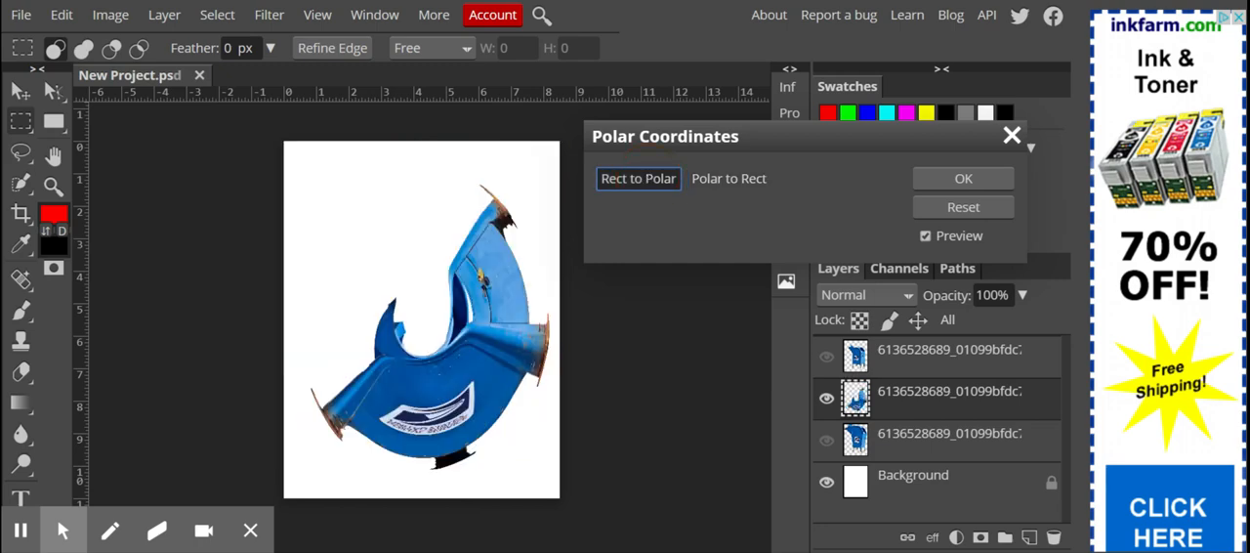
{"action": "left_click", "coordinate": [724, 179]}
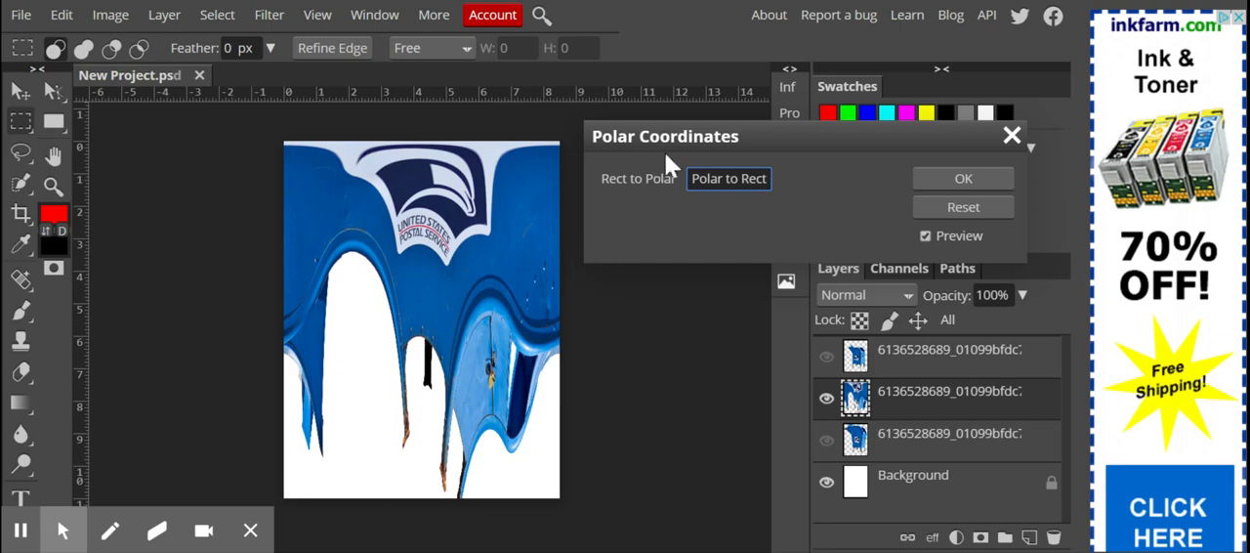
{"action": "left_click", "coordinate": [1010, 137]}
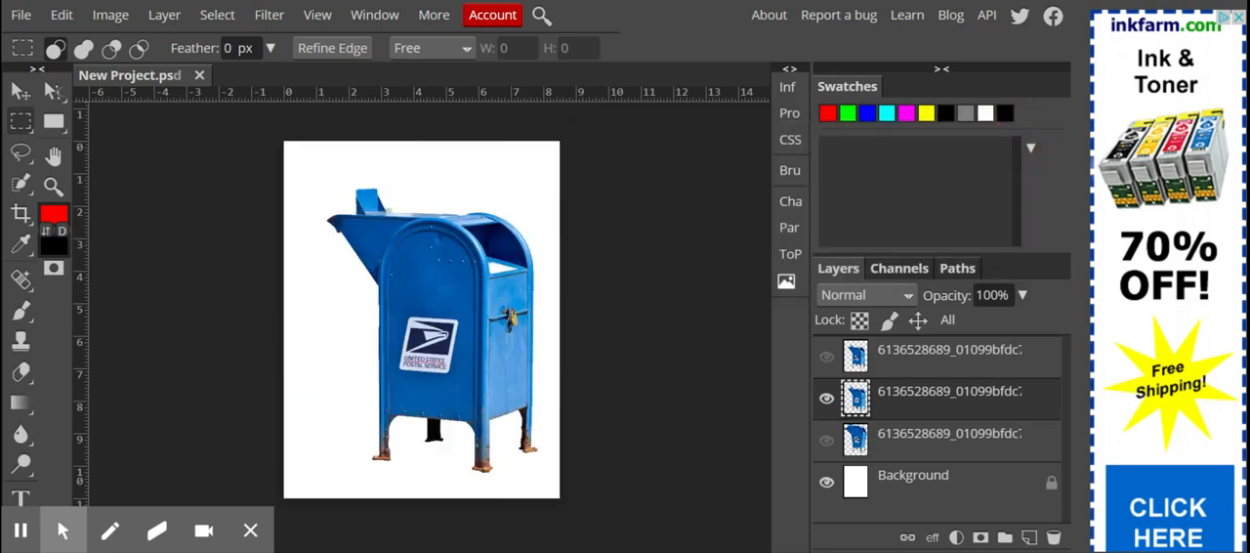
Preview the Ripple filter on the mailbox layer at Large size with amounts of 999, -20 and -999, and discard it
{"action": "left_click", "coordinate": [264, 16]}
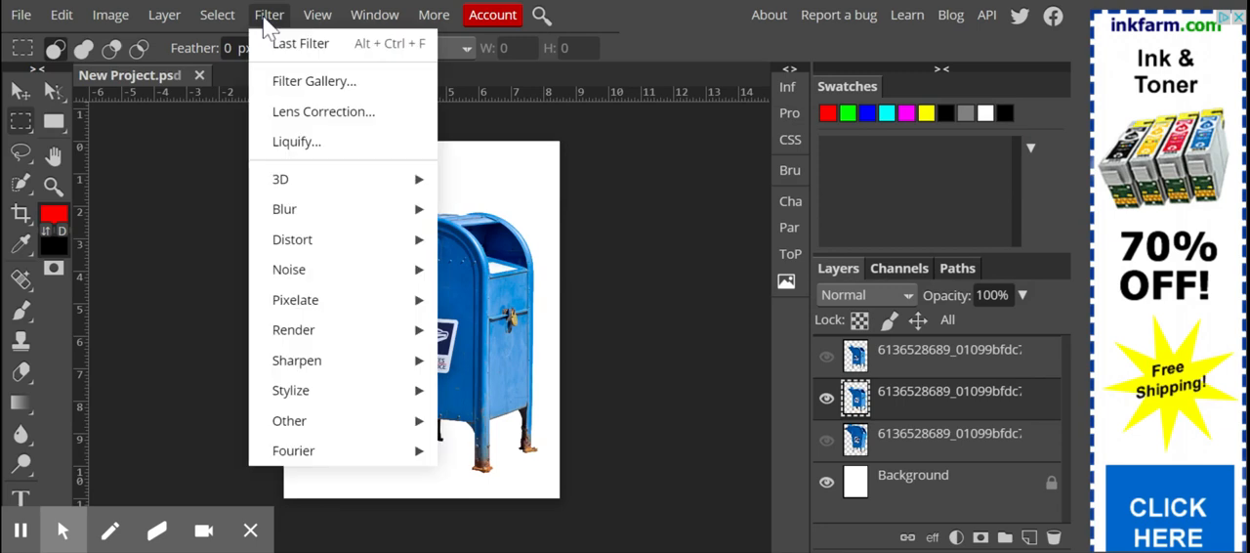
{"action": "mouse_move", "coordinate": [353, 249]}
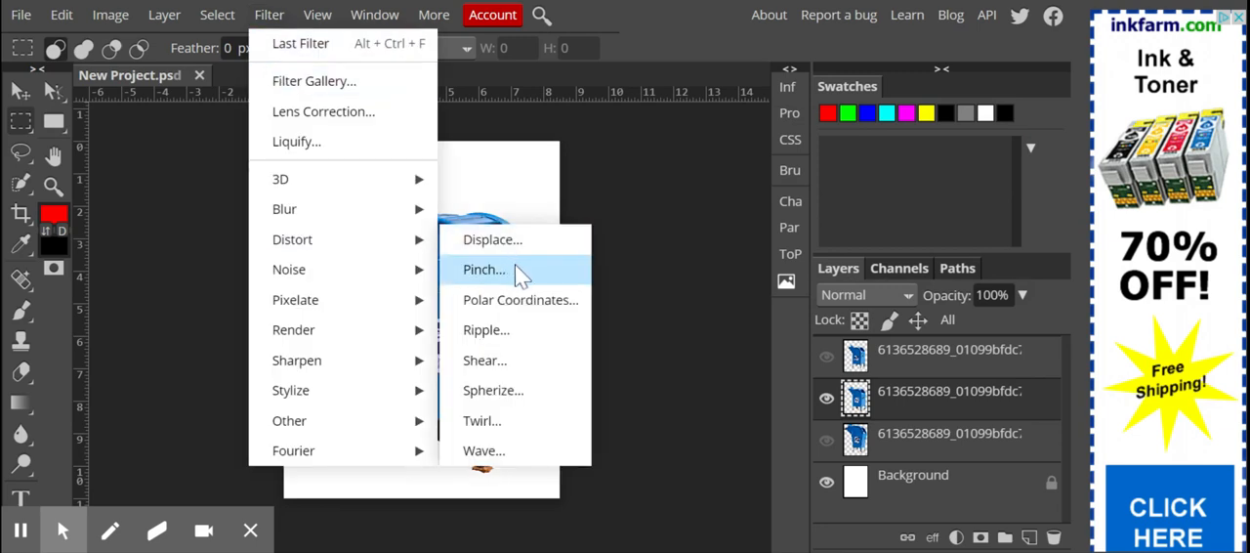
{"action": "left_click", "coordinate": [512, 330]}
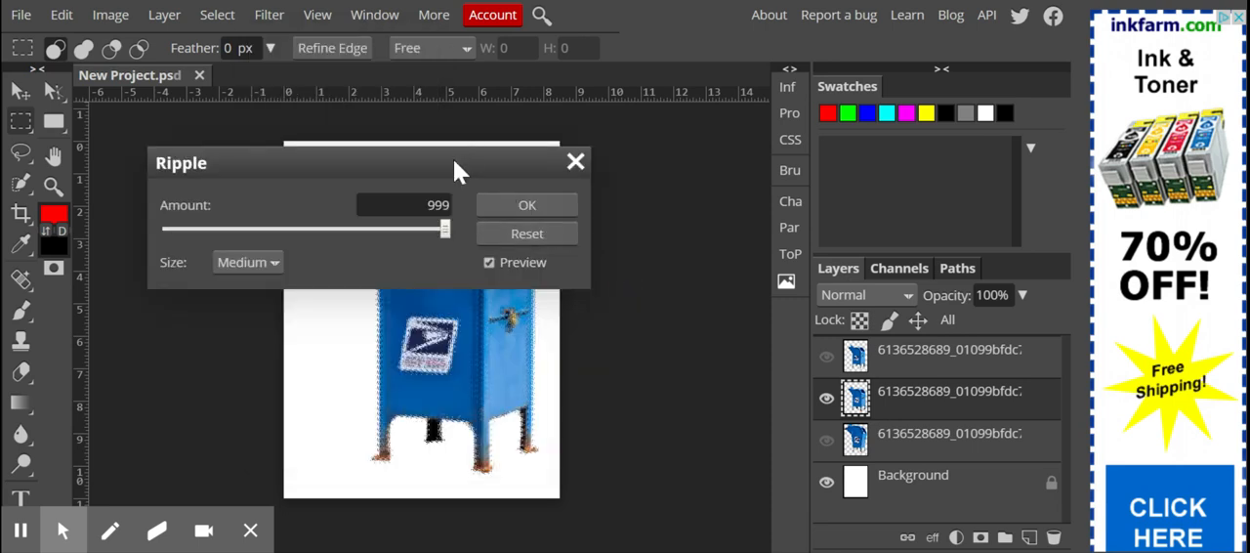
{"action": "left_click_drag", "start_coordinate": [453, 159], "coordinate": [878, 214]}
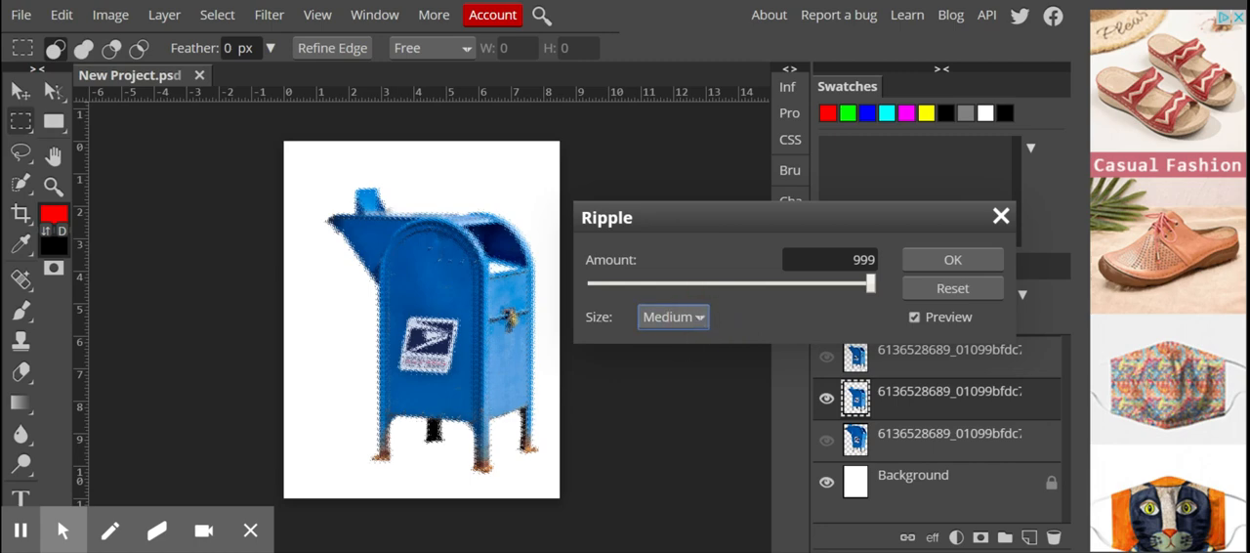
{"action": "key", "text": "Down"}
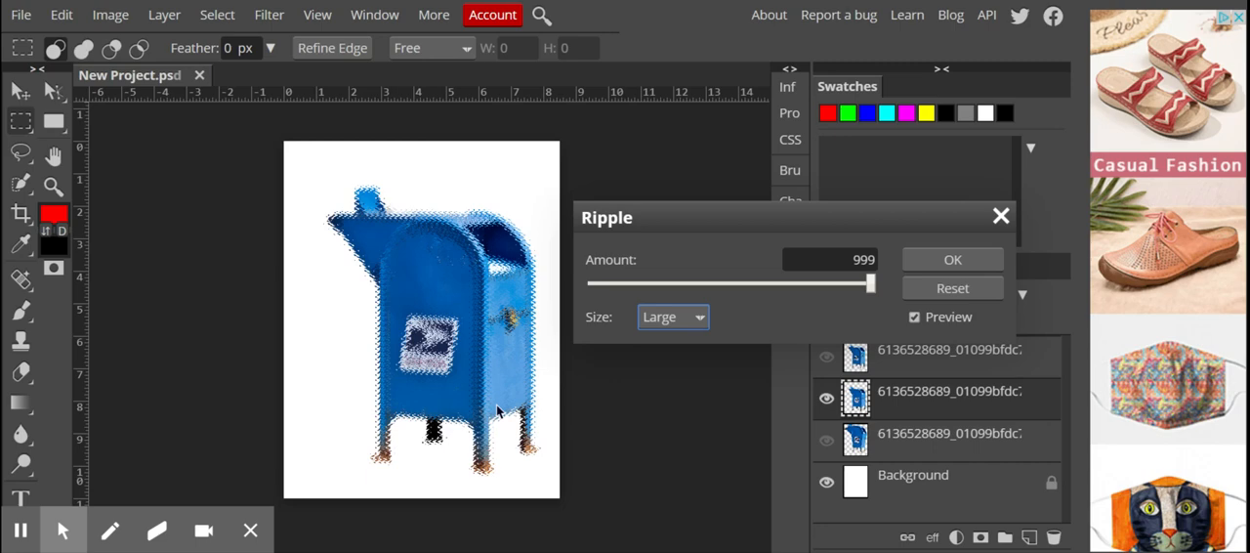
{"action": "left_click", "coordinate": [730, 282]}
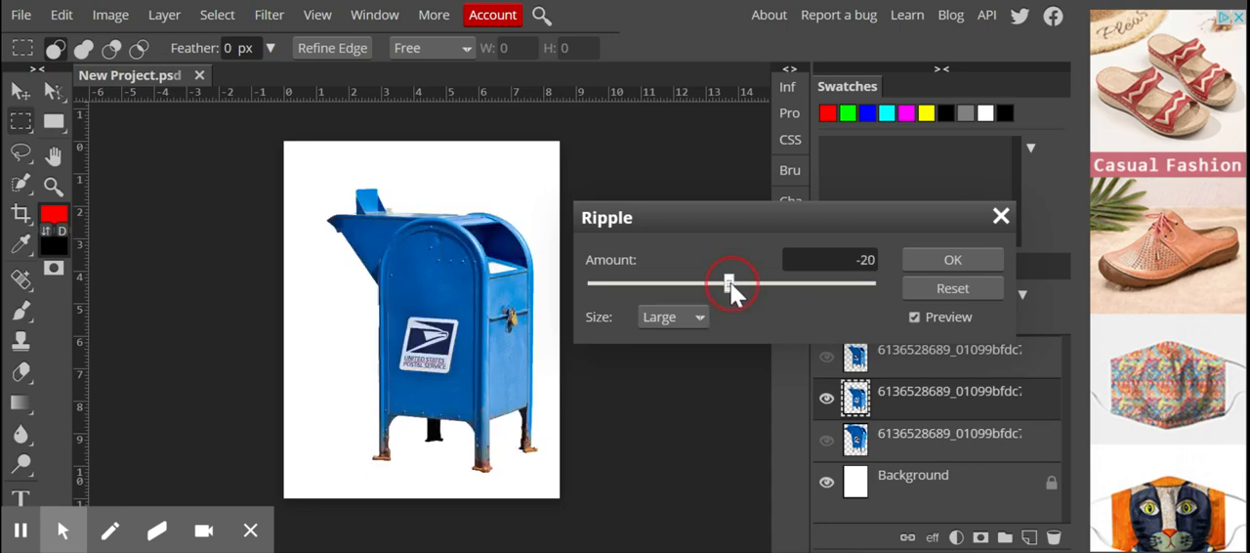
{"action": "left_click", "coordinate": [590, 282]}
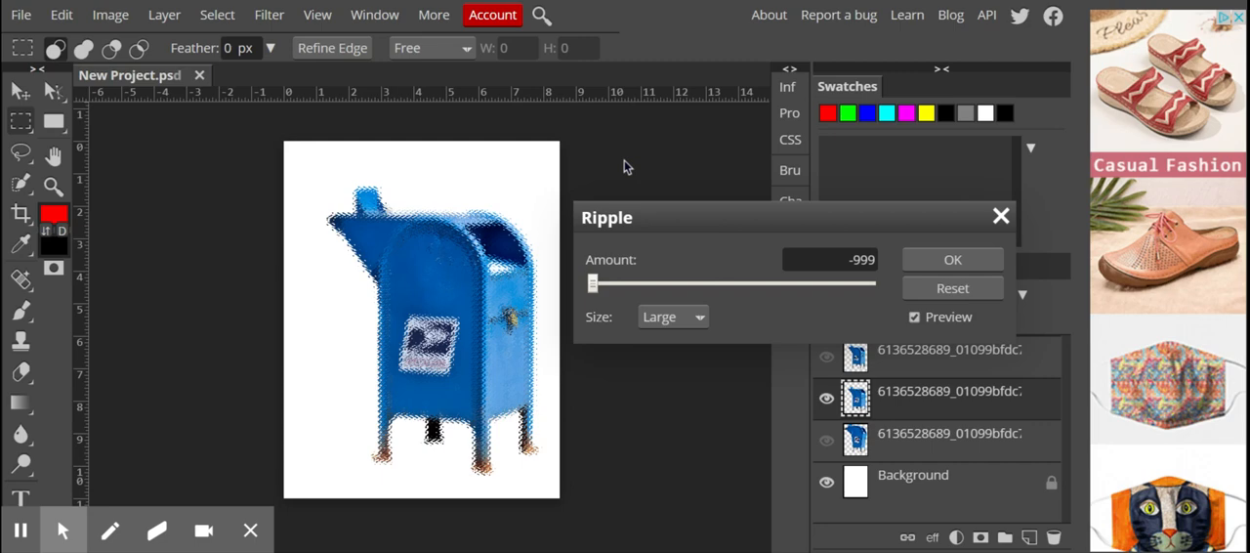
{"action": "left_click", "coordinate": [999, 220]}
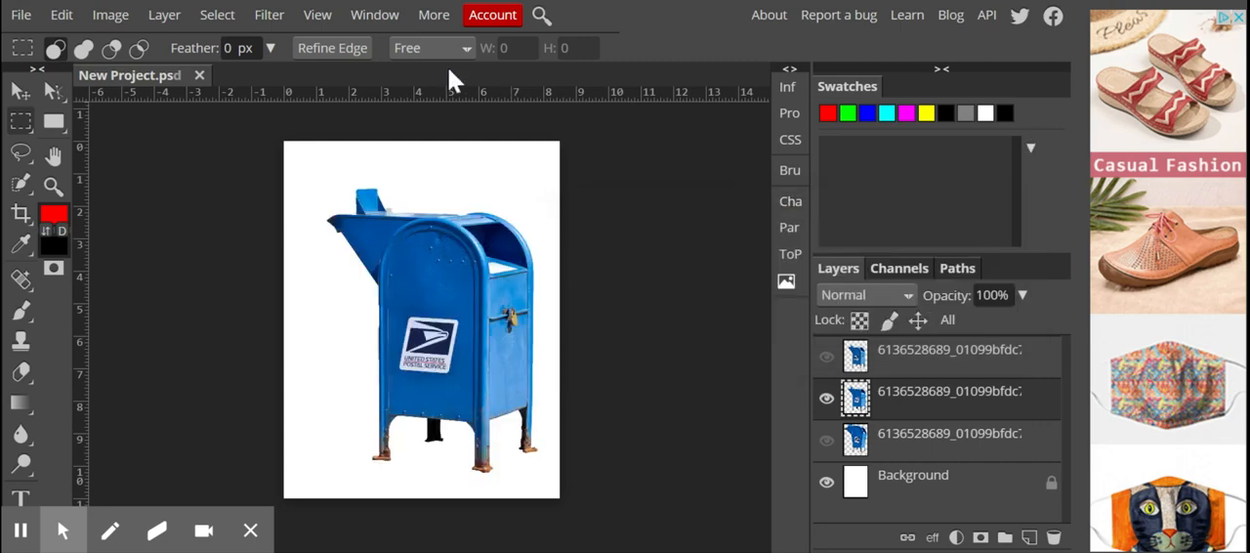
Preview the Shear filter on the mailbox layer with its line slanted from the grid's lower-left corner to its upper-right corner
{"action": "left_click", "coordinate": [270, 14]}
{"action": "mouse_move", "coordinate": [337, 241]}
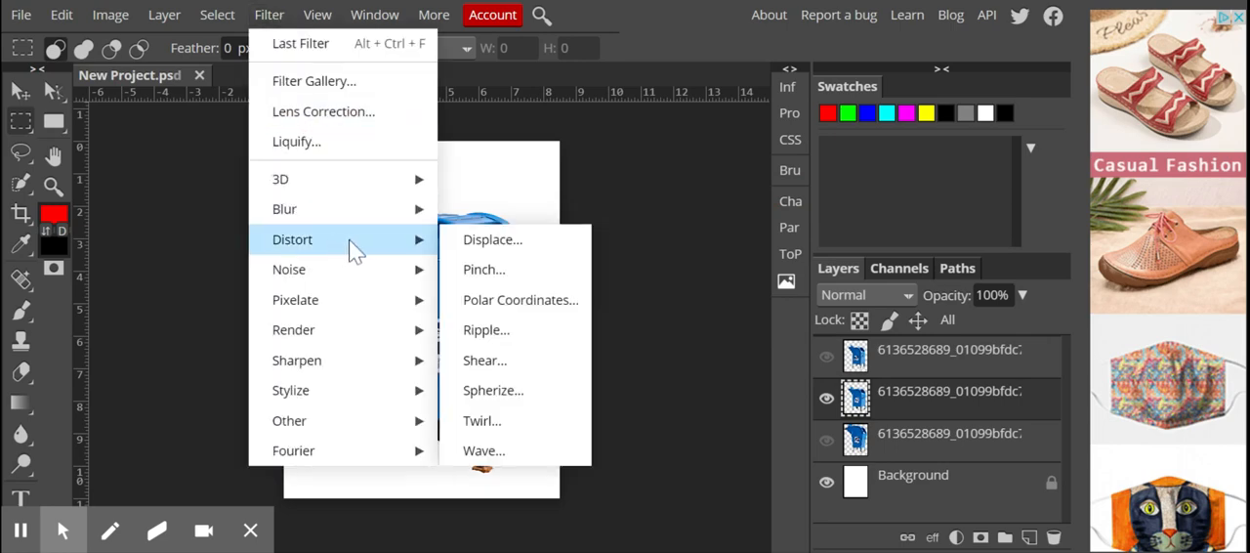
{"action": "left_click", "coordinate": [483, 360]}
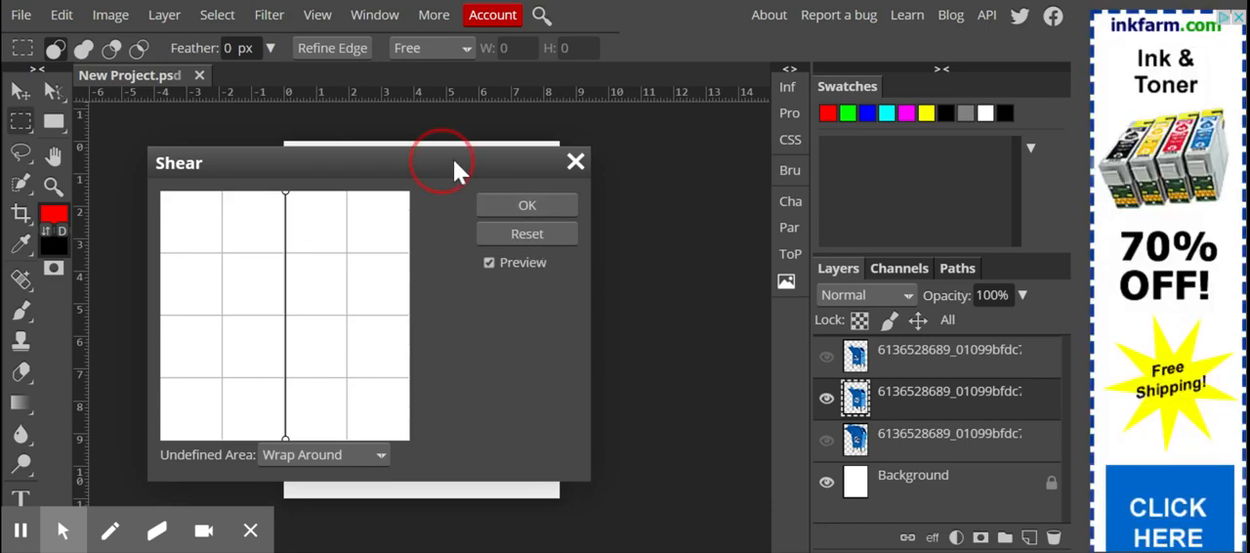
{"action": "left_click_drag", "start_coordinate": [456, 158], "coordinate": [898, 160]}
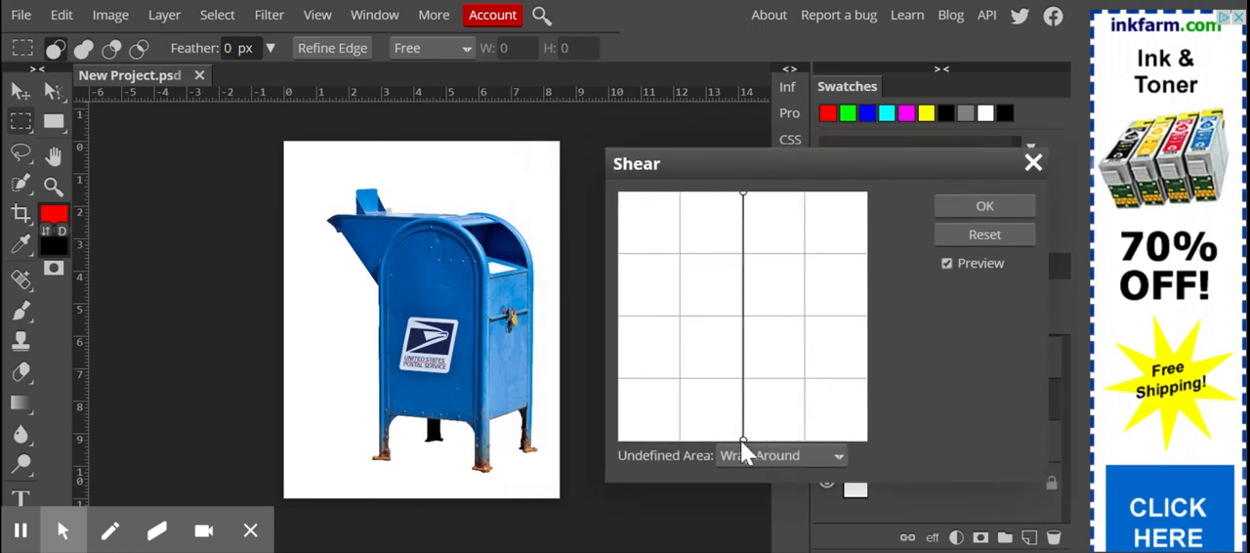
{"action": "left_click", "coordinate": [745, 194]}
{"action": "left_click", "coordinate": [744, 195]}
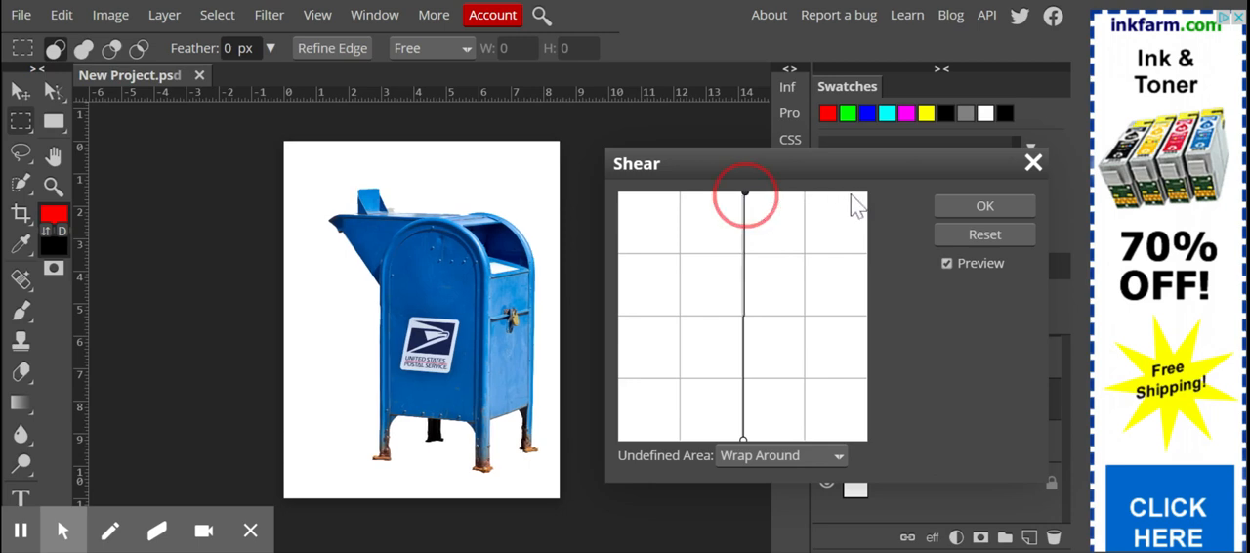
{"action": "left_click", "coordinate": [792, 194]}
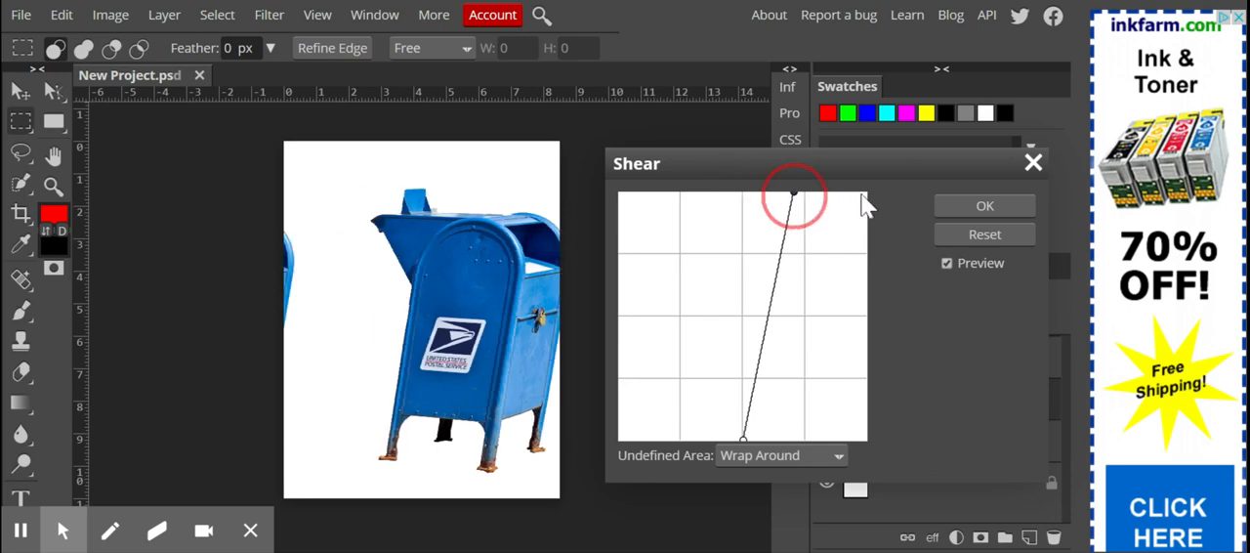
{"action": "left_click", "coordinate": [861, 194]}
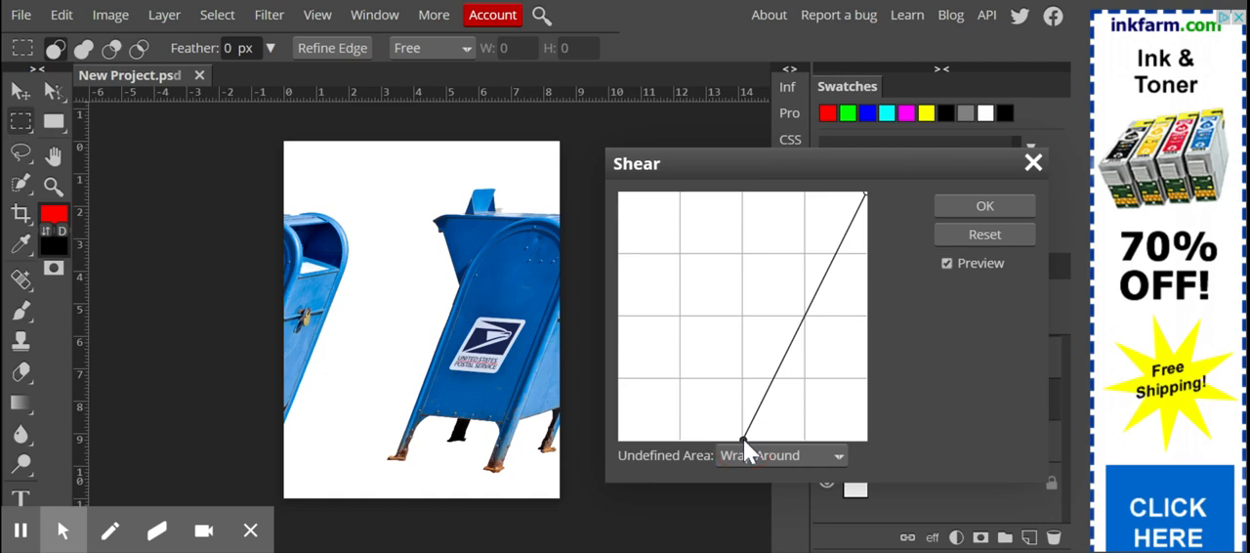
{"action": "left_click_drag", "start_coordinate": [631, 438], "coordinate": [619, 441]}
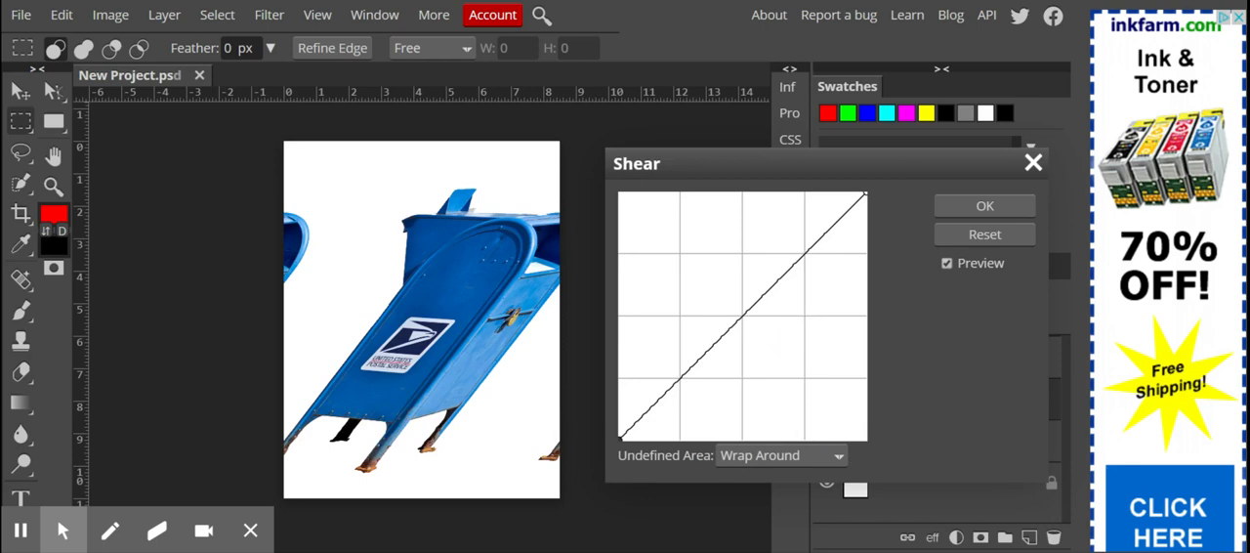
Compare the Shear filter's Repeat Edge Pixels and Wrap Around options for the undefined area, and discard the filter
{"action": "left_click", "coordinate": [839, 456]}
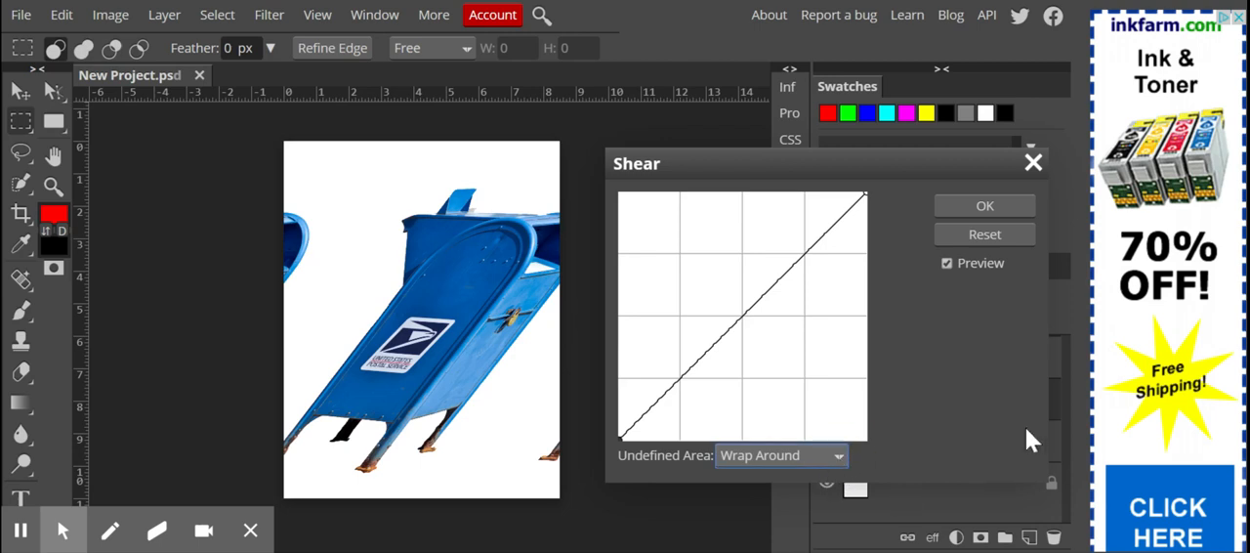
{"action": "key", "text": "Down"}
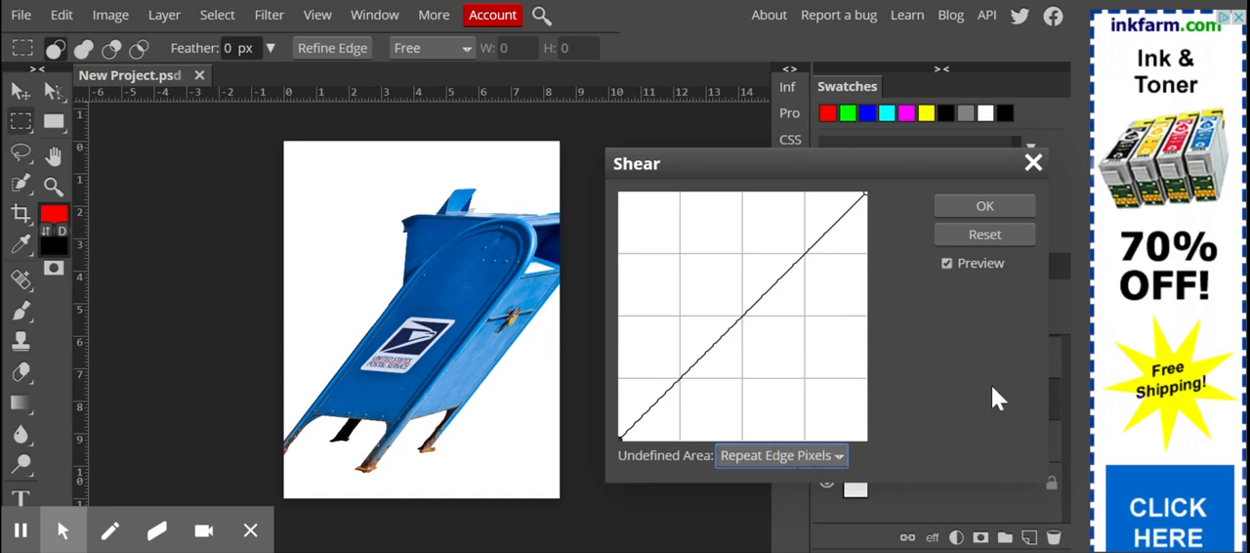
{"action": "key", "text": "Up"}
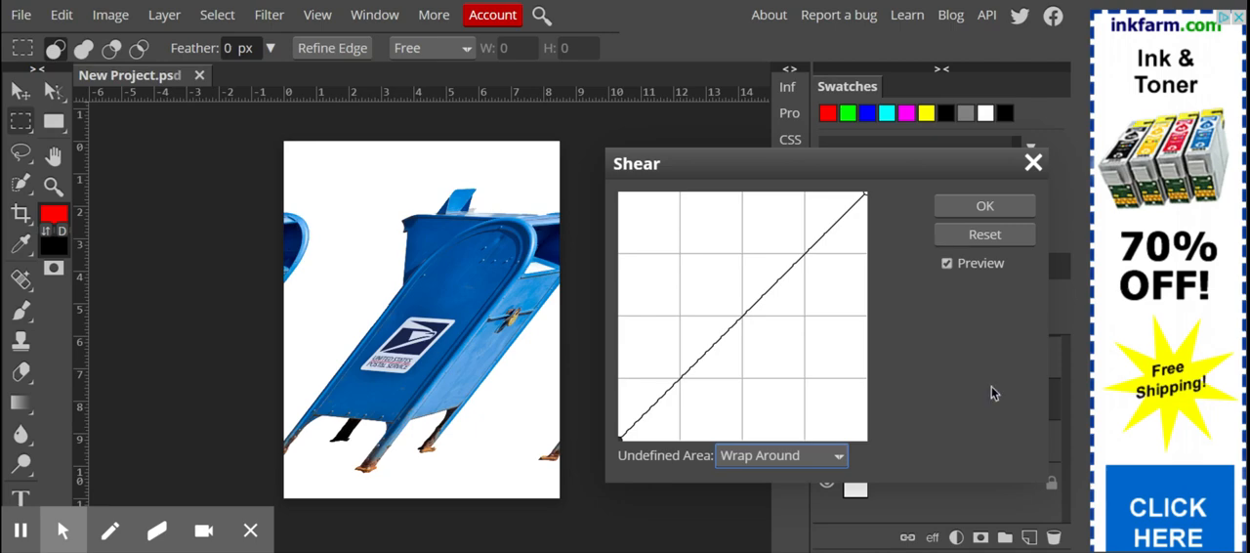
{"action": "key", "text": "Escape"}
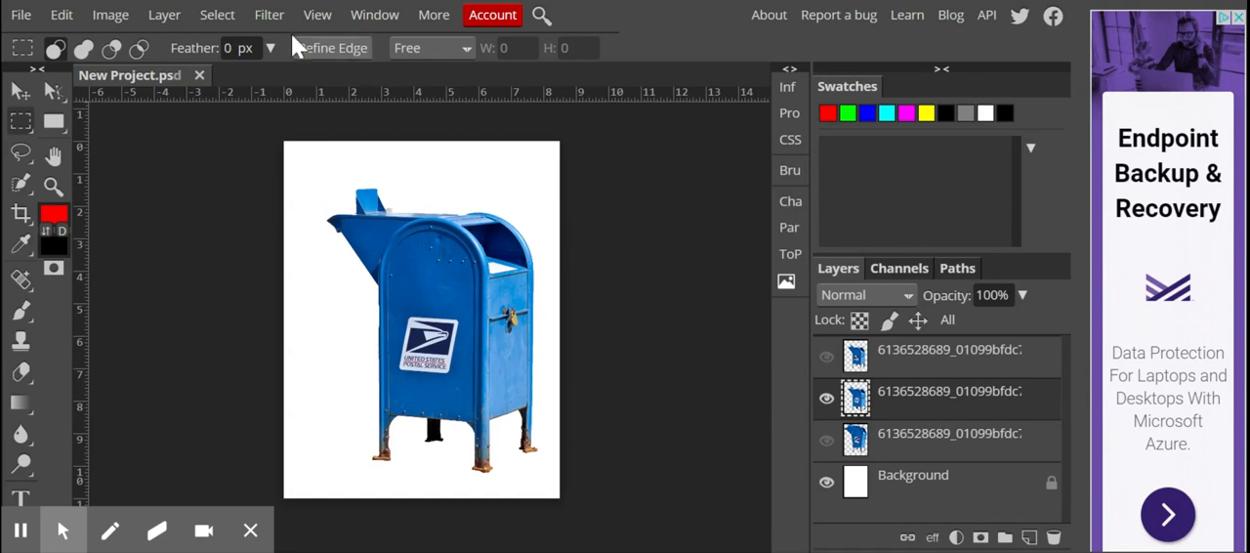
Preview the Spherize filter on the mailbox layer at an amount of 100, comparing Normal with Horizontal mode, and discard it
{"action": "left_click", "coordinate": [223, 20]}
{"action": "mouse_move", "coordinate": [268, 15]}
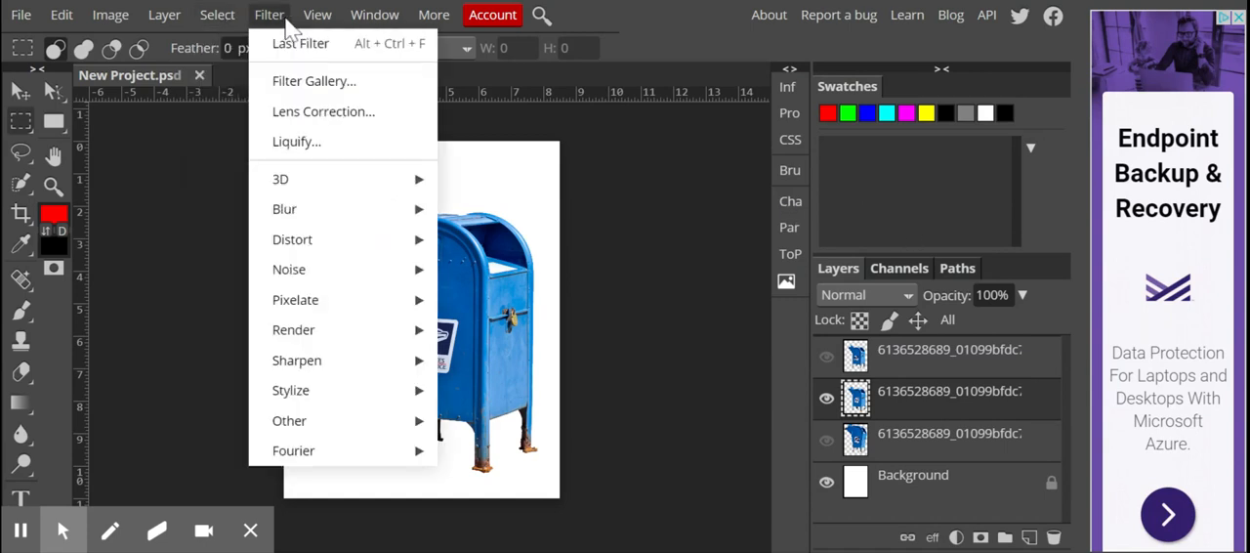
{"action": "mouse_move", "coordinate": [344, 234]}
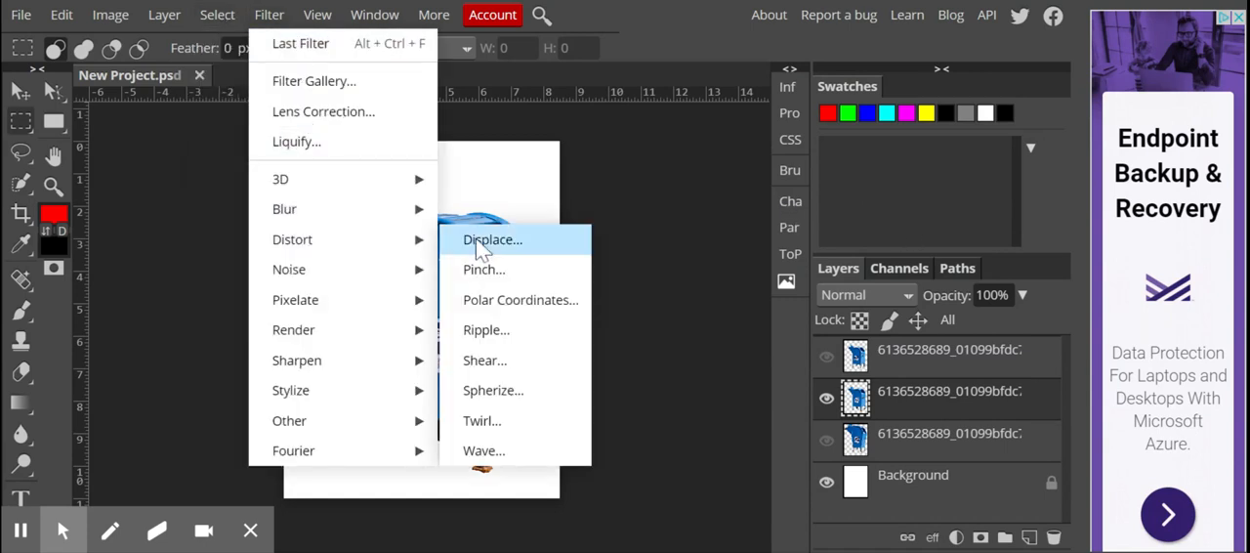
{"action": "left_click", "coordinate": [513, 397]}
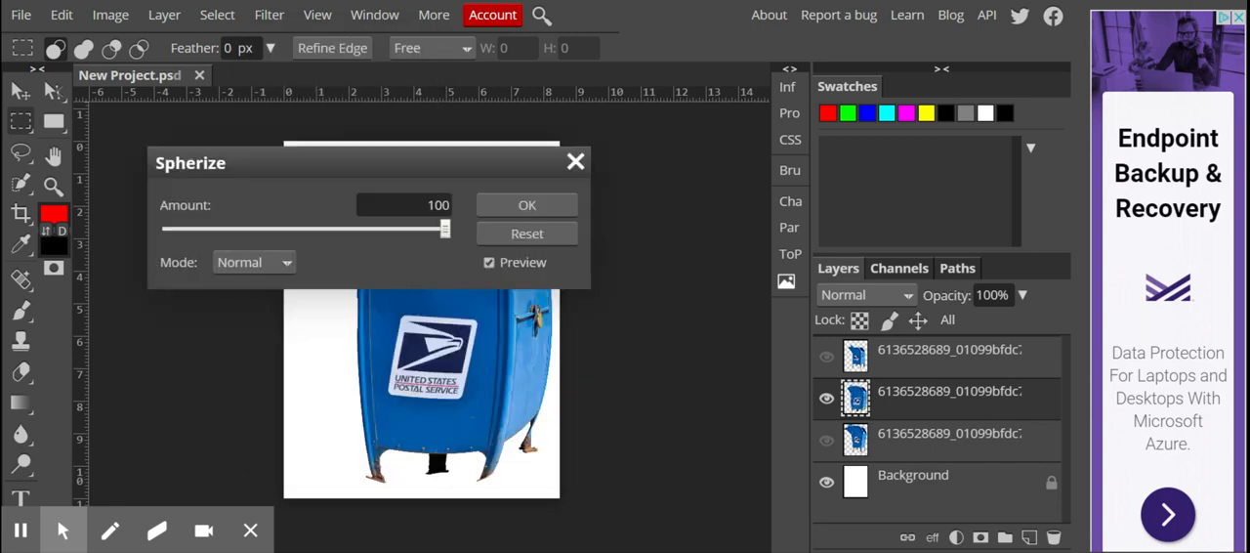
{"action": "left_click_drag", "start_coordinate": [474, 172], "coordinate": [927, 203]}
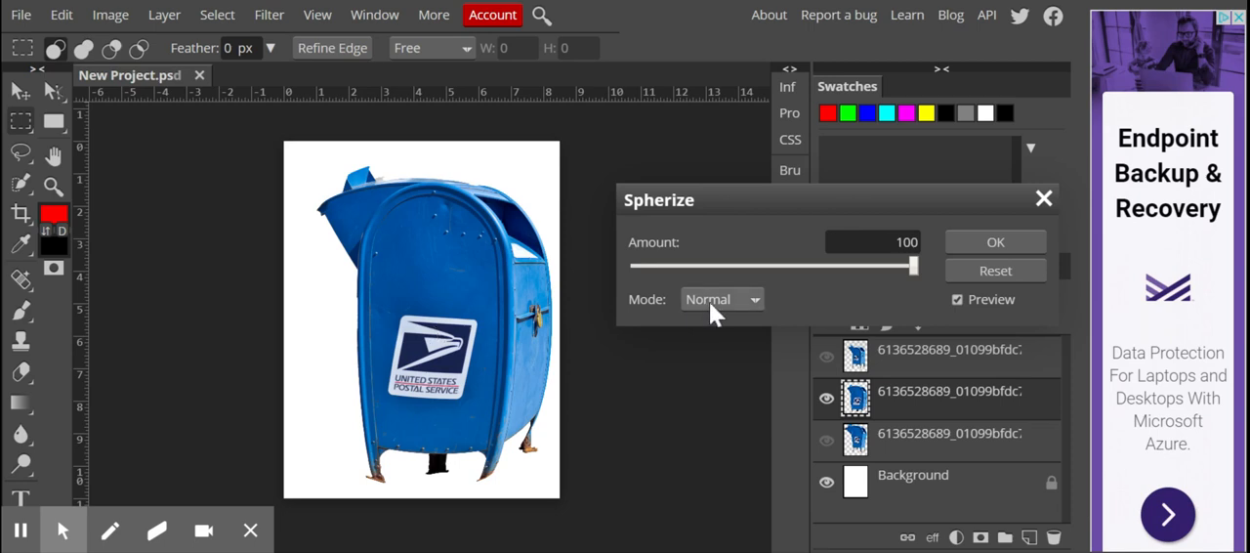
{"action": "left_click", "coordinate": [753, 302]}
{"action": "left_click", "coordinate": [742, 336]}
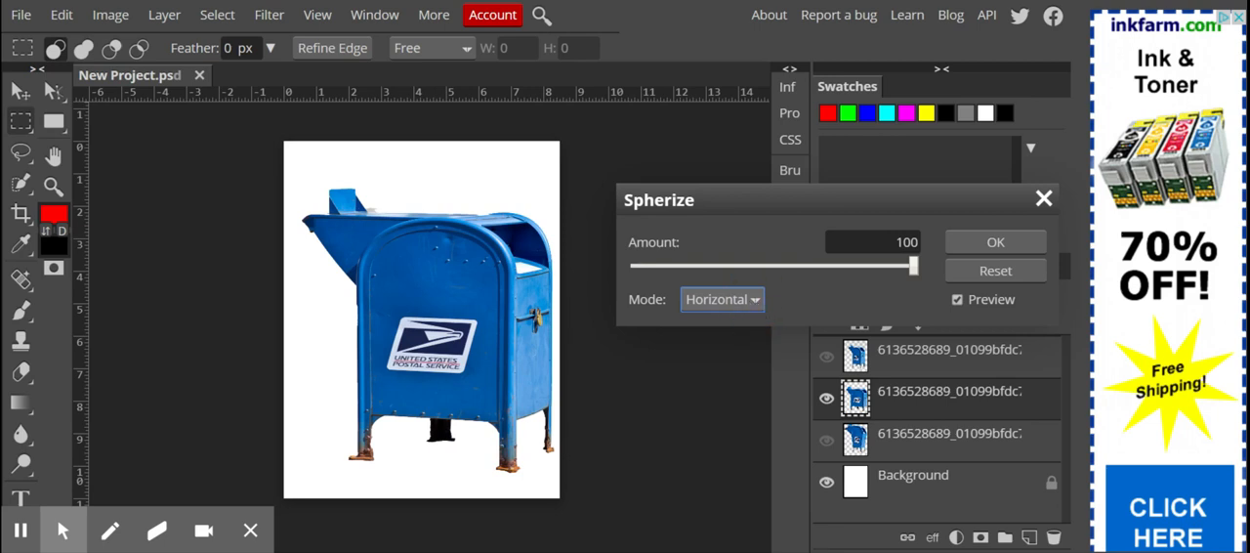
{"action": "key", "text": "Up"}
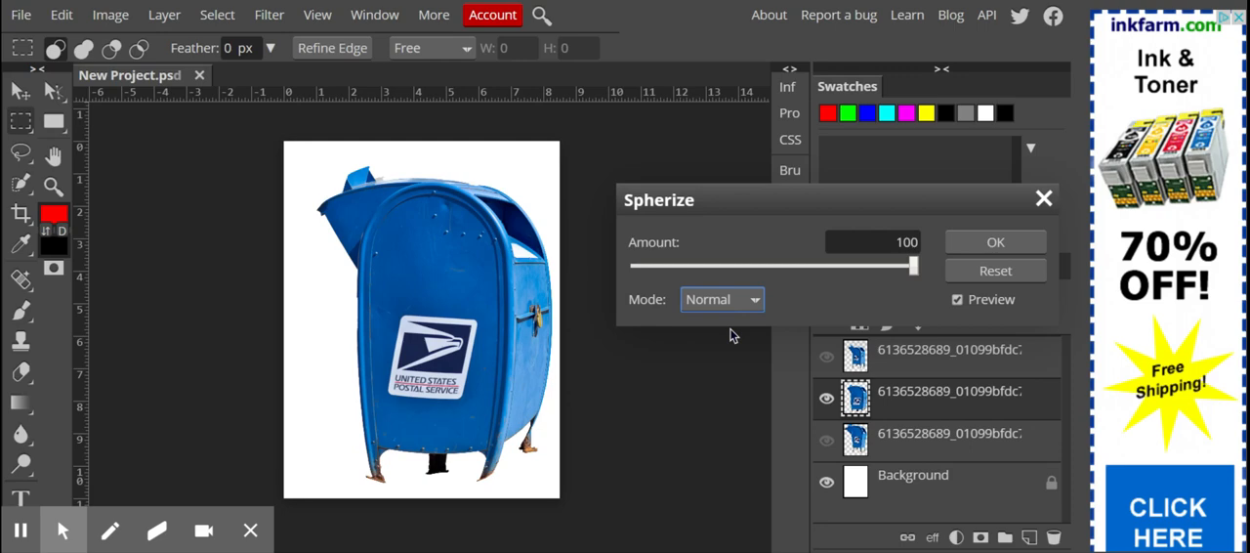
{"action": "left_click", "coordinate": [1043, 200]}
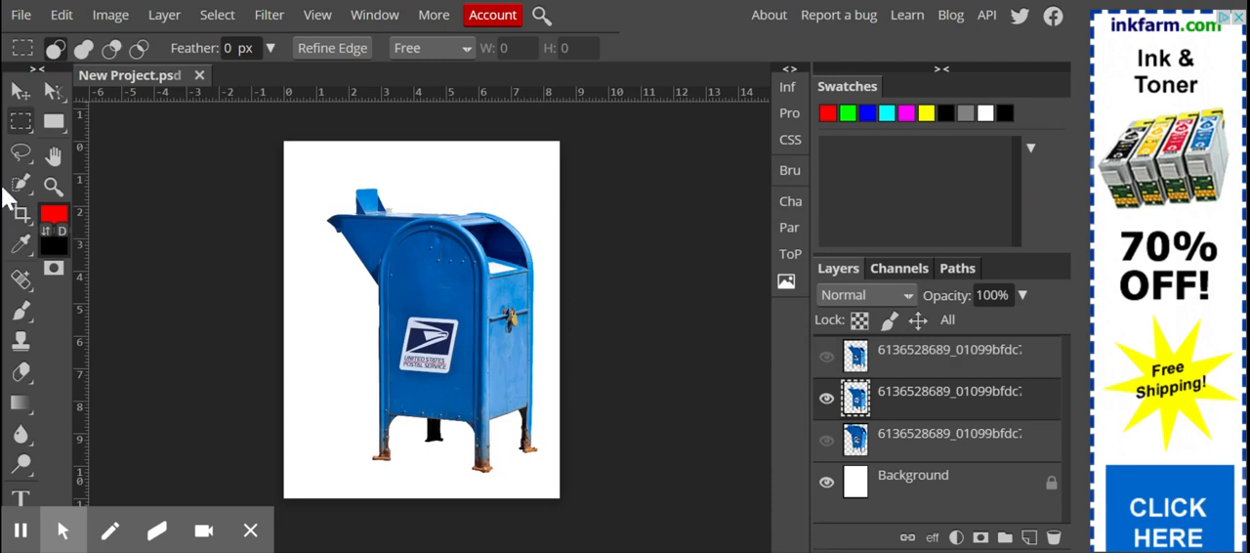
Make a rectangular selection around the United States Postal Service logo on the front of the mailbox
{"action": "right_click", "coordinate": [24, 127]}
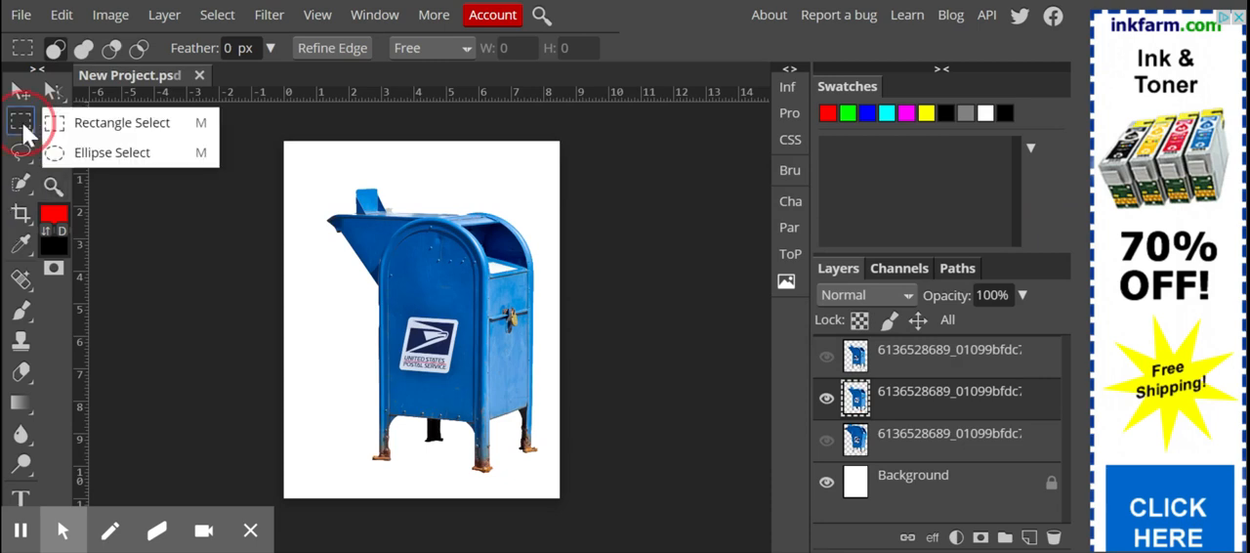
{"action": "left_click", "coordinate": [178, 125]}
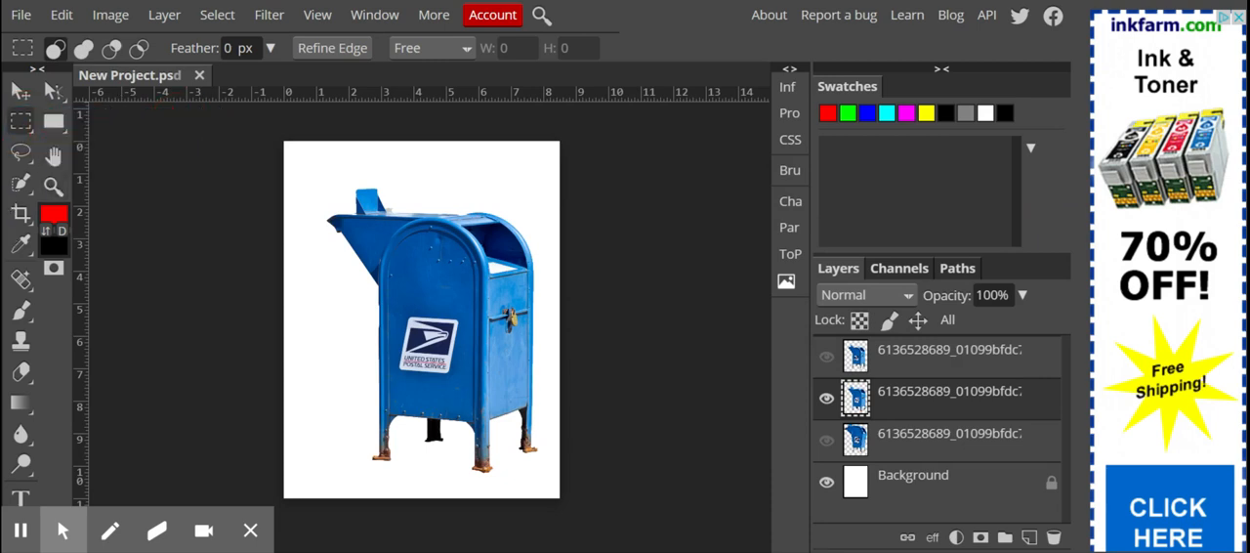
{"action": "left_click_drag", "start_coordinate": [386, 311], "coordinate": [473, 384]}
{"action": "scroll", "coordinate": [434, 420], "scroll_direction": "up", "scroll_amount": 1}
{"action": "scroll", "coordinate": [435, 420], "scroll_direction": "up", "scroll_amount": 1}
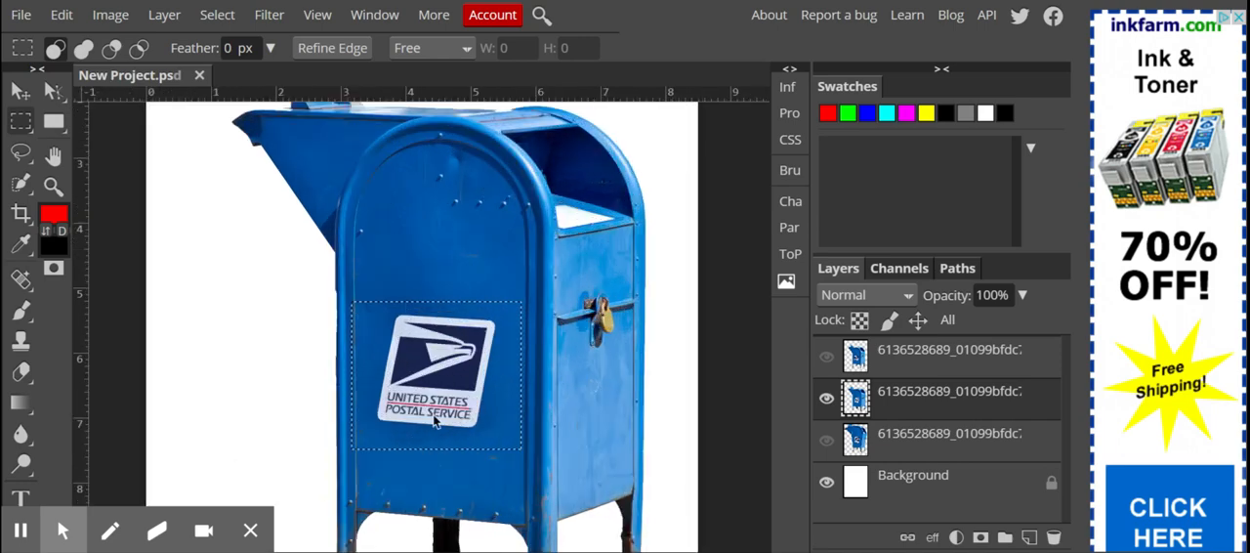
Preview the Spherize filter on the selected logo area at an amount of 100 in Normal mode, and discard it
{"action": "left_click", "coordinate": [269, 14]}
{"action": "mouse_move", "coordinate": [327, 251]}
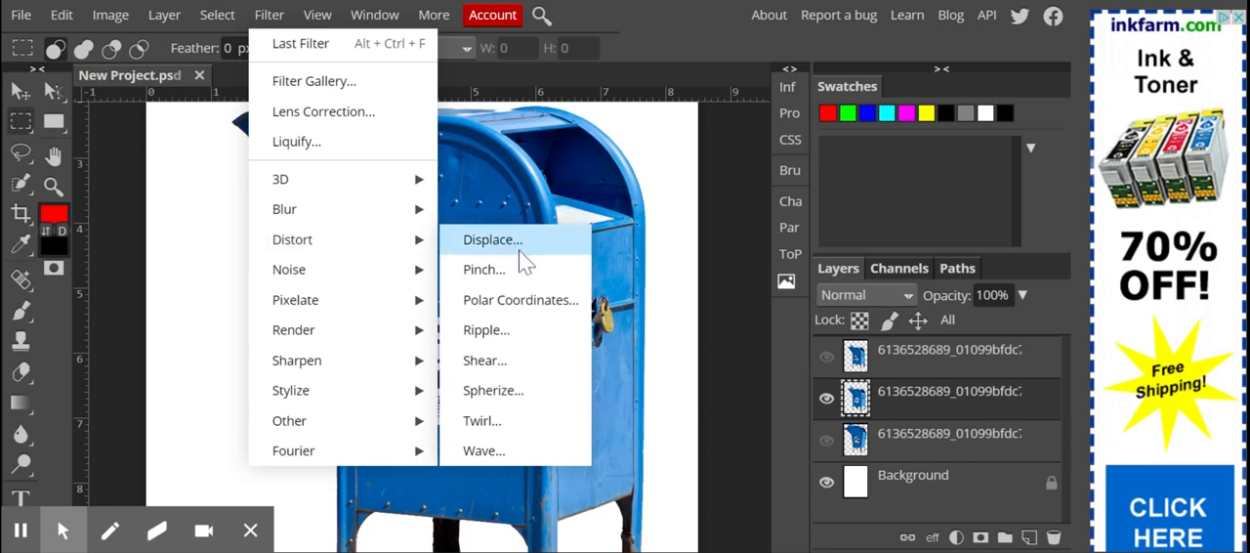
{"action": "left_click", "coordinate": [536, 398]}
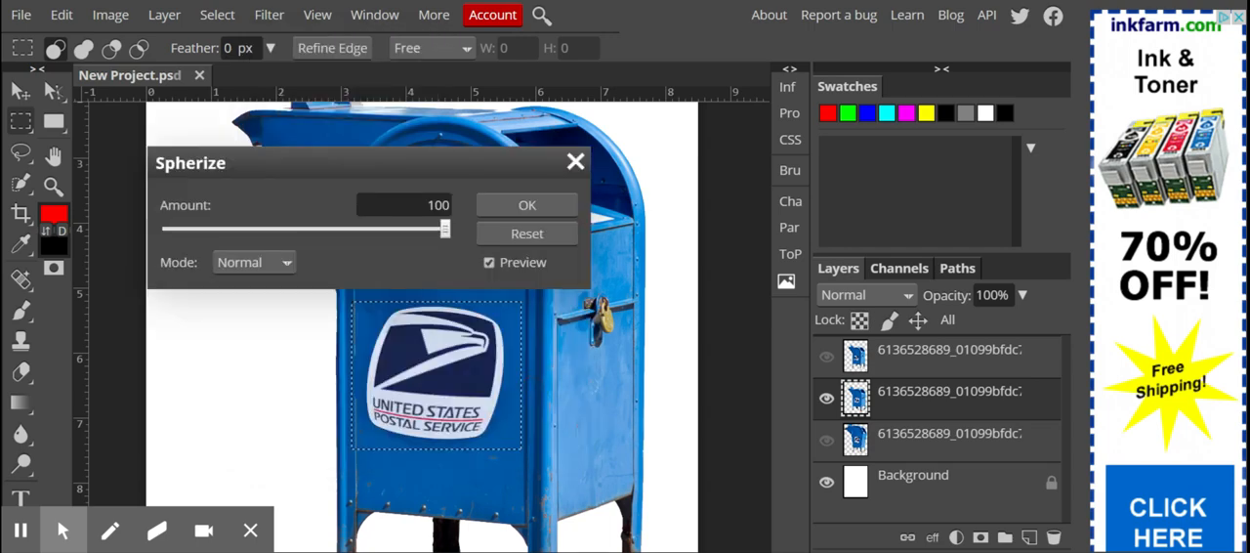
{"action": "left_click_drag", "start_coordinate": [383, 164], "coordinate": [391, 90]}
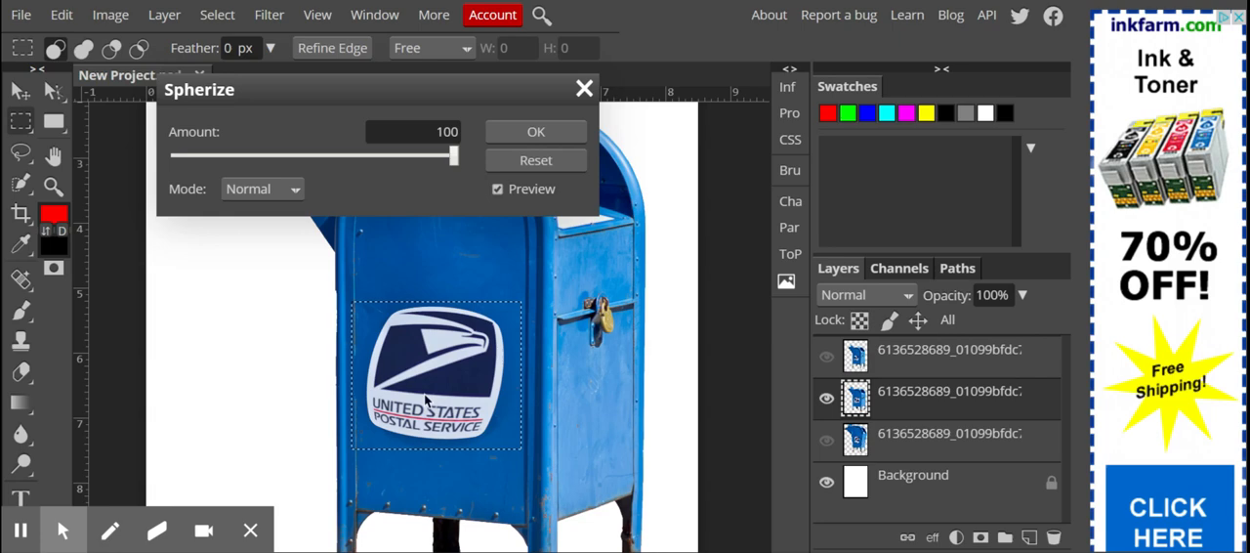
{"action": "left_click", "coordinate": [583, 90]}
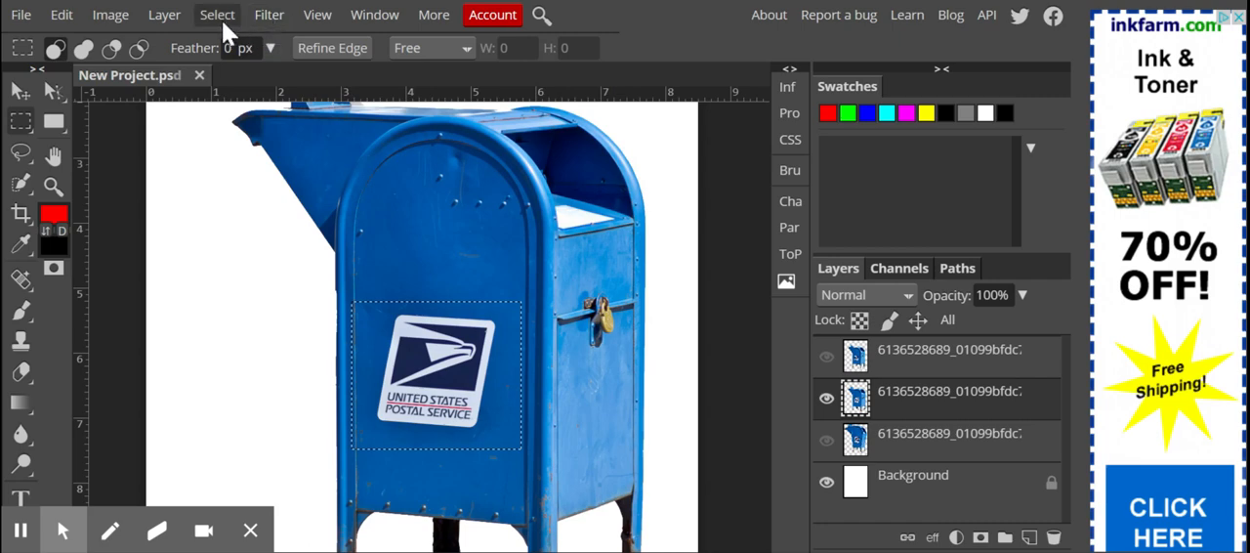
Preview the Displace filter on the selected logo area with 51 px horizontal and -76 px vertical, and discard it
{"action": "left_click", "coordinate": [278, 20]}
{"action": "mouse_move", "coordinate": [321, 250]}
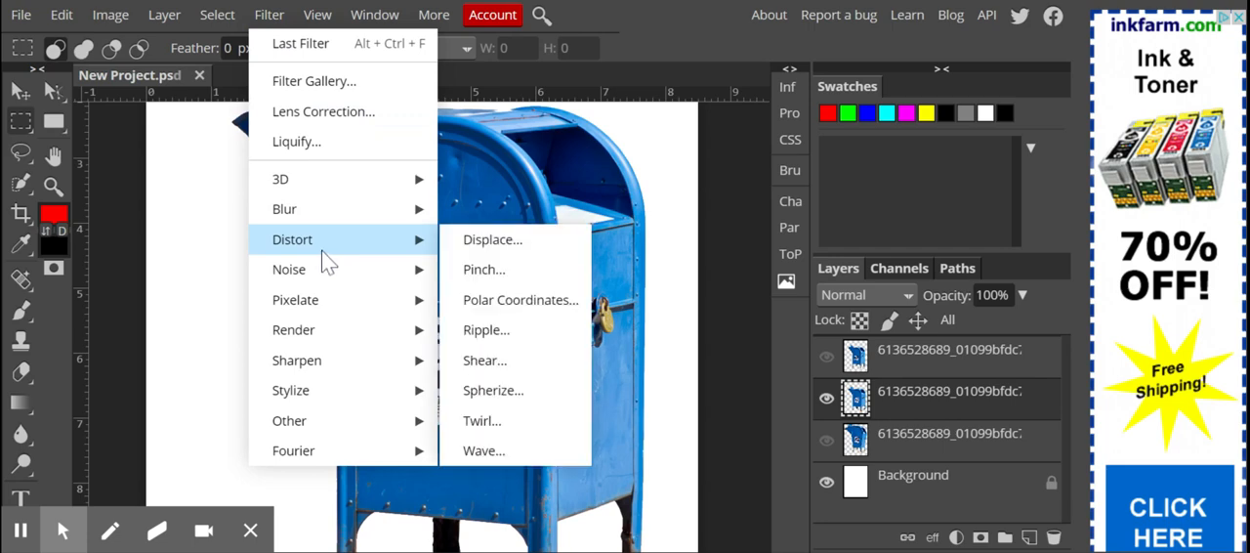
{"action": "left_click", "coordinate": [476, 238]}
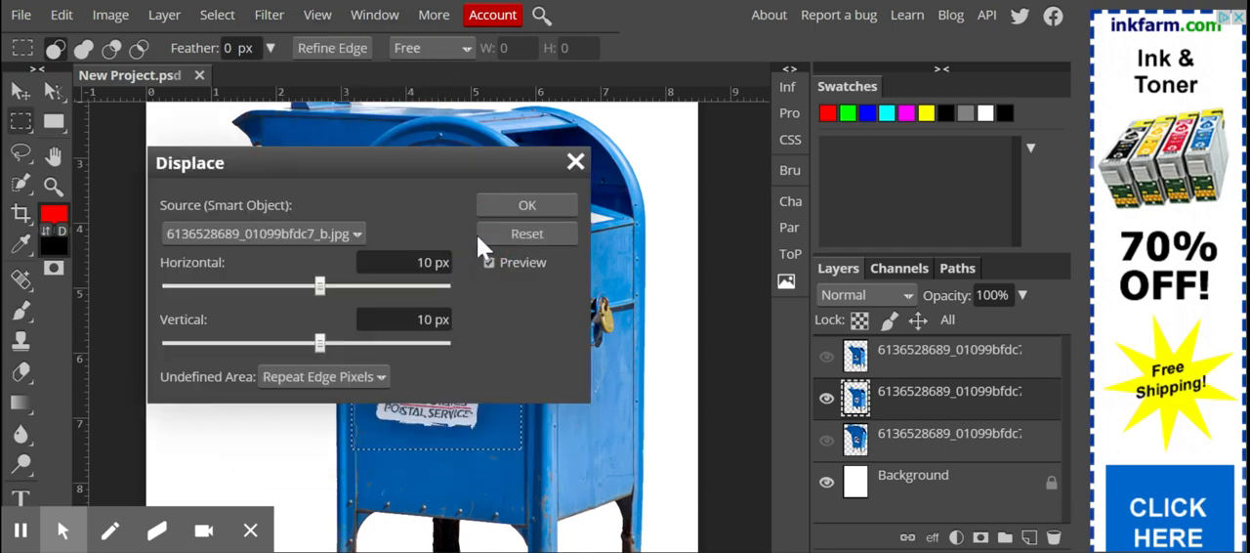
{"action": "left_click_drag", "start_coordinate": [441, 155], "coordinate": [887, 143]}
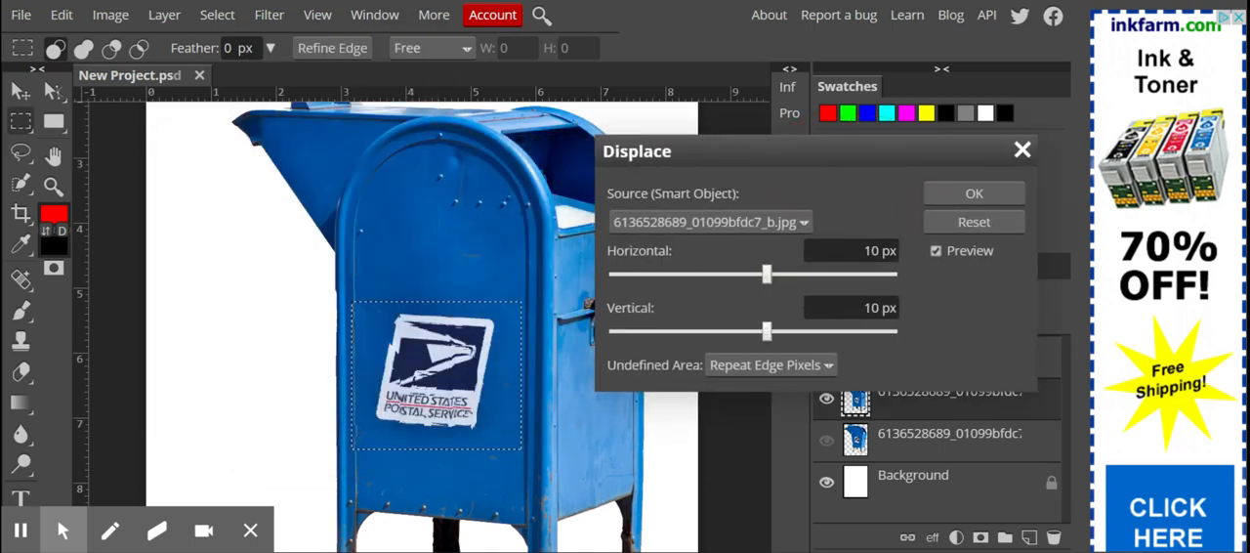
{"action": "left_click", "coordinate": [826, 274]}
{"action": "left_click", "coordinate": [650, 331]}
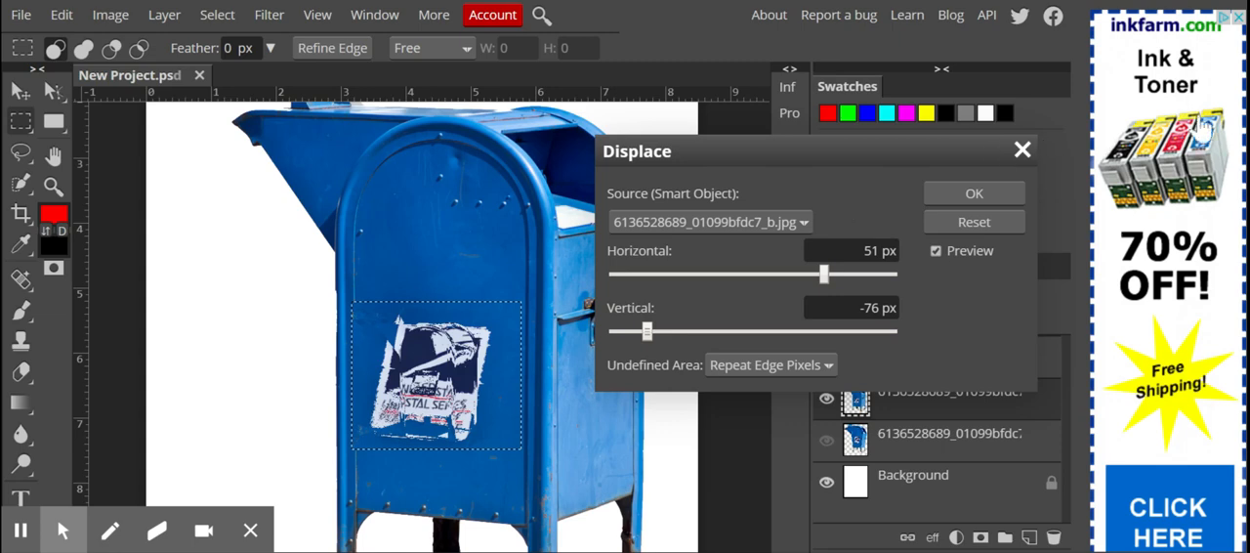
{"action": "left_click", "coordinate": [1020, 156]}
Clear the rectangular selection around the postal logo
{"action": "left_click", "coordinate": [224, 16]}
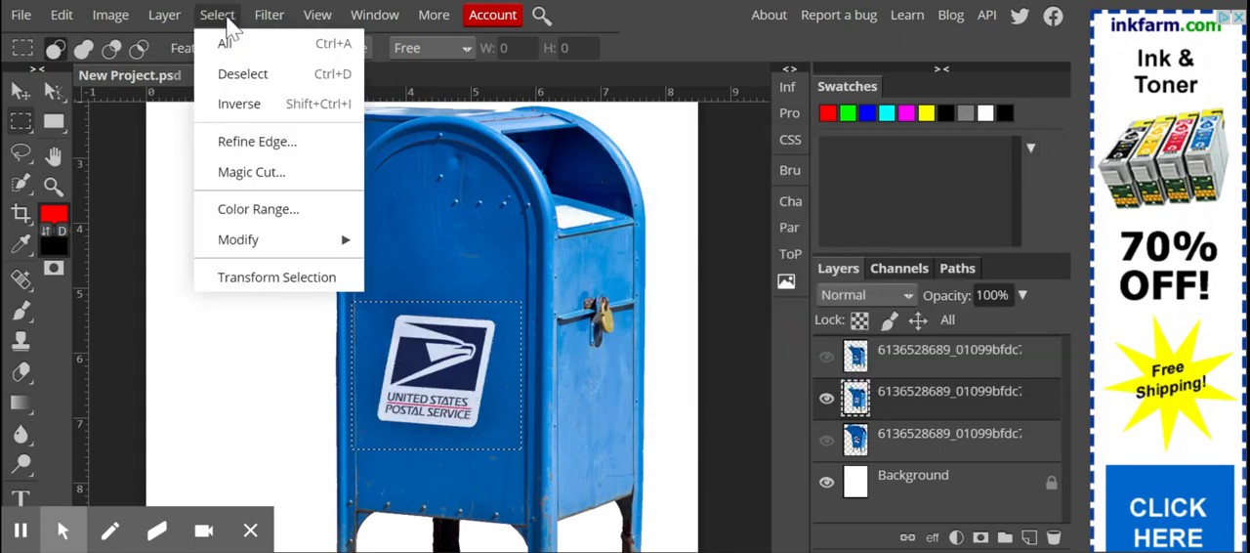
{"action": "left_click", "coordinate": [245, 74]}
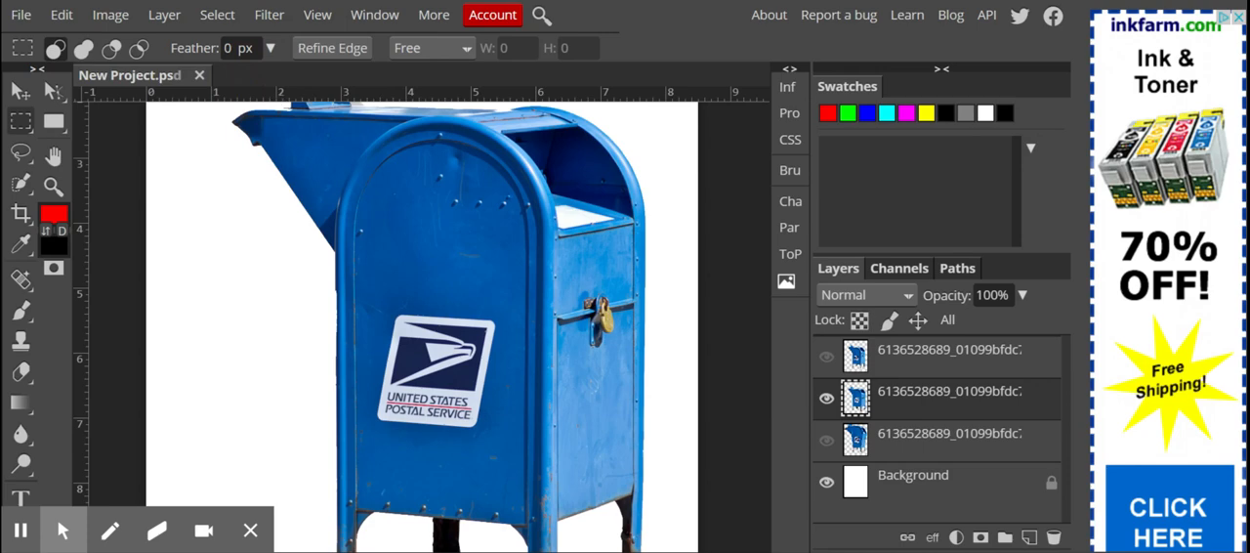
{"action": "key", "text": "ctrl+minus"}
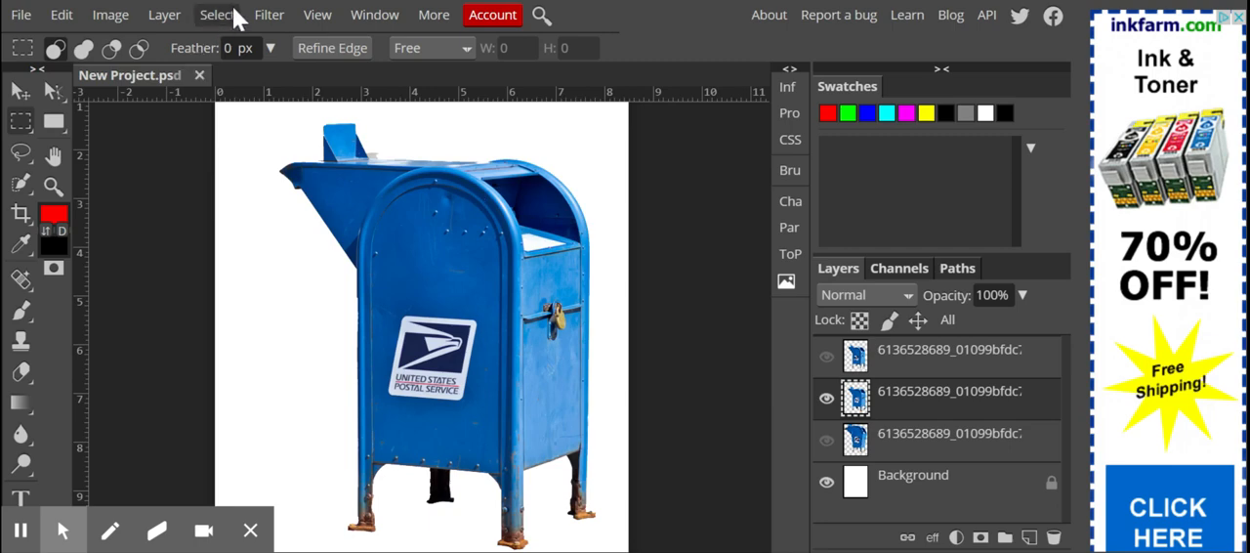
Preview the Twirl filter on the whole mailbox layer at angles of 579, 280, 120 and -330, and discard it
{"action": "left_click", "coordinate": [269, 14]}
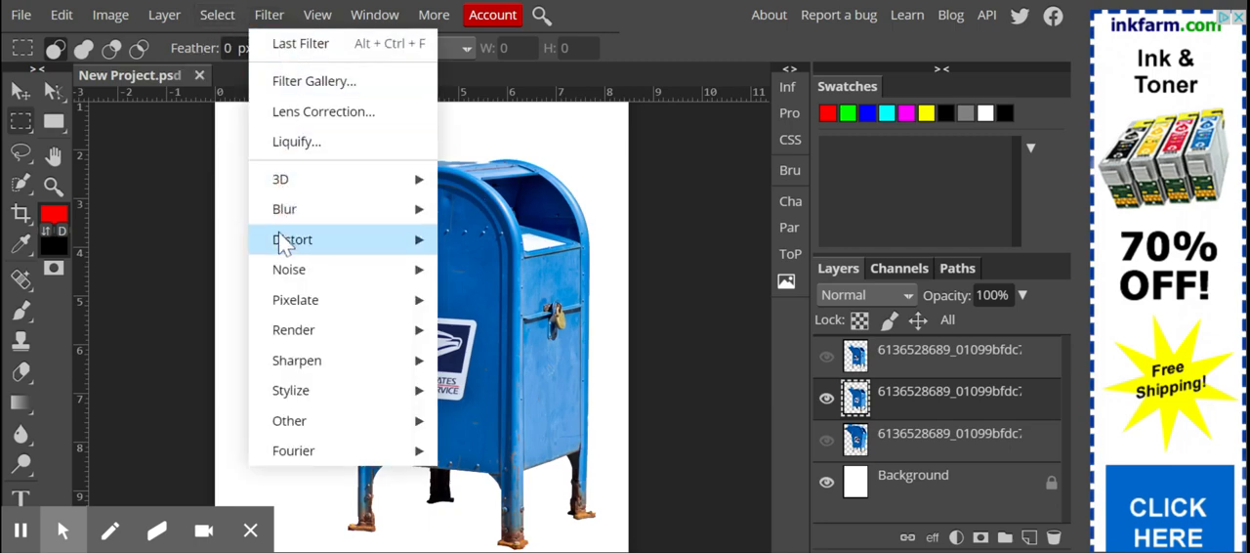
{"action": "mouse_move", "coordinate": [277, 247]}
{"action": "left_click", "coordinate": [526, 421]}
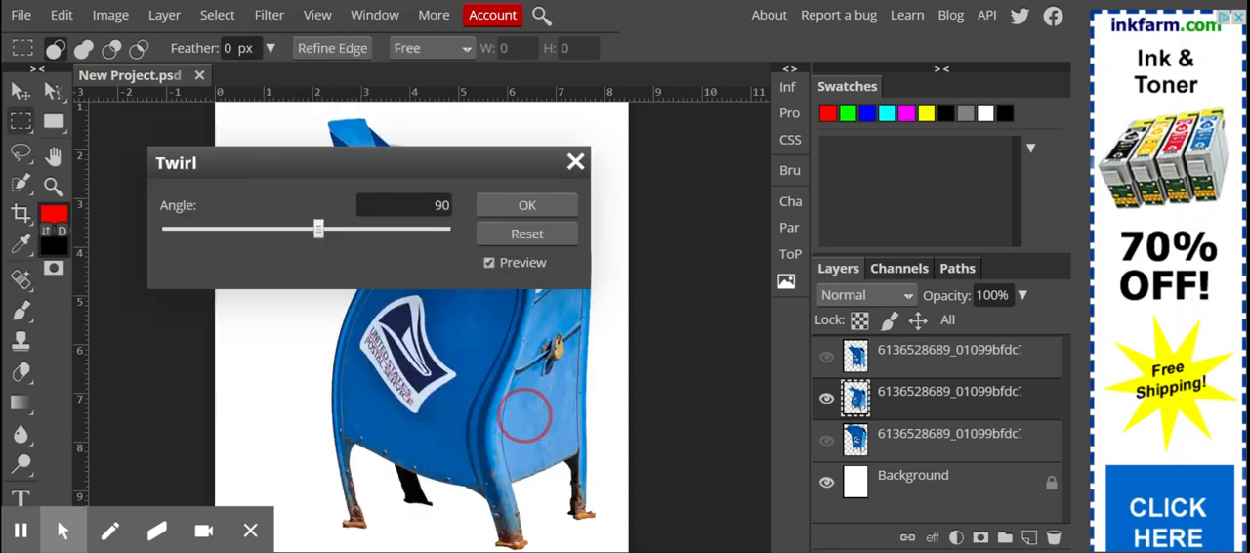
{"action": "left_click_drag", "start_coordinate": [436, 178], "coordinate": [885, 157]}
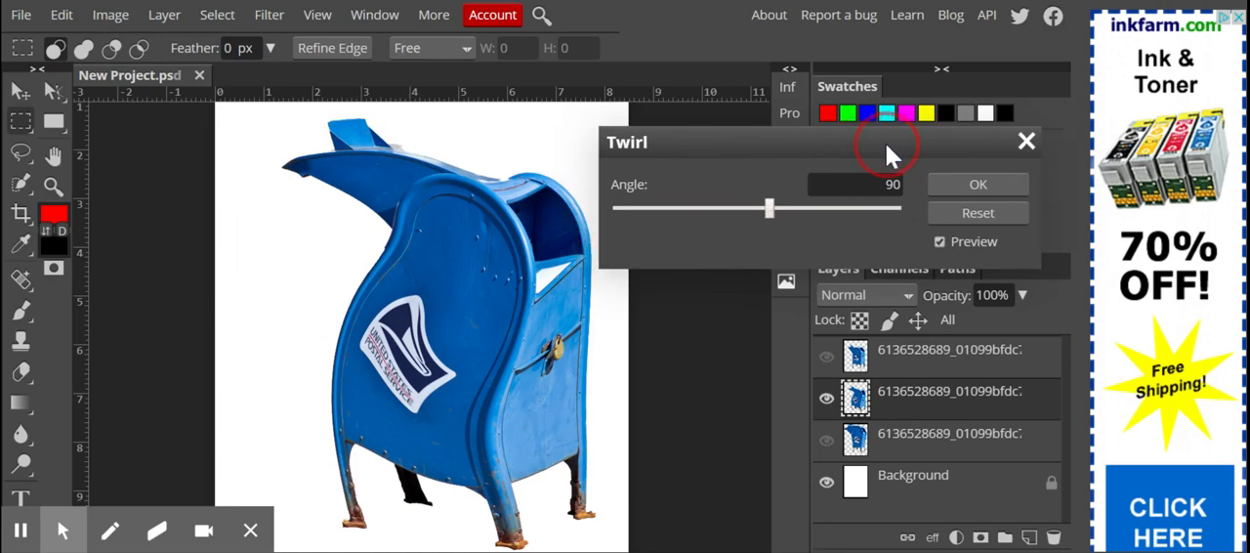
{"action": "left_click", "coordinate": [838, 207]}
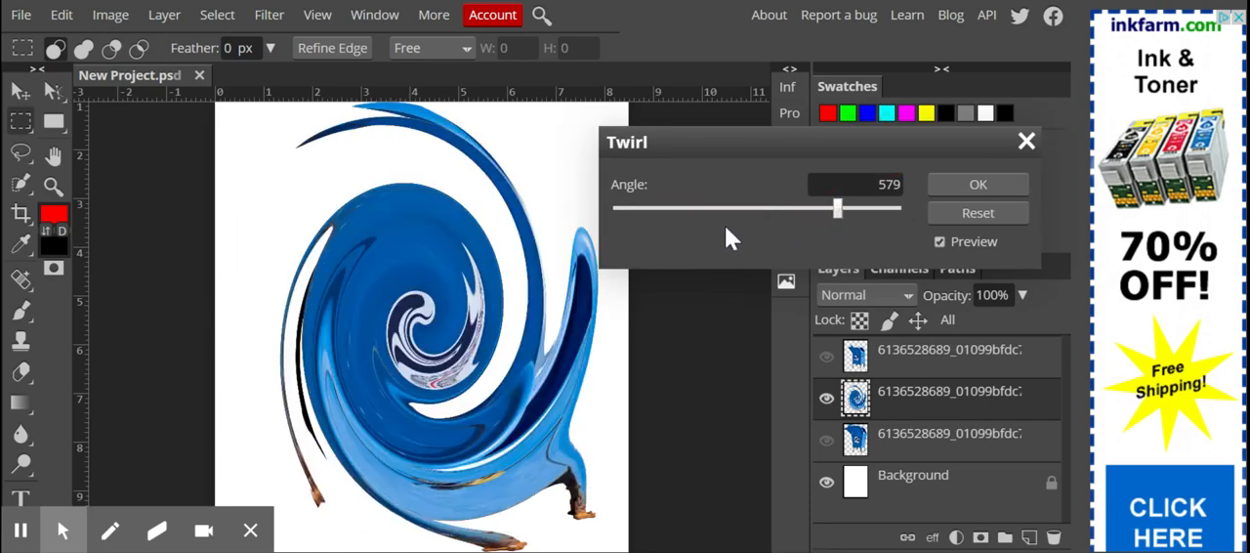
{"action": "left_click", "coordinate": [796, 208]}
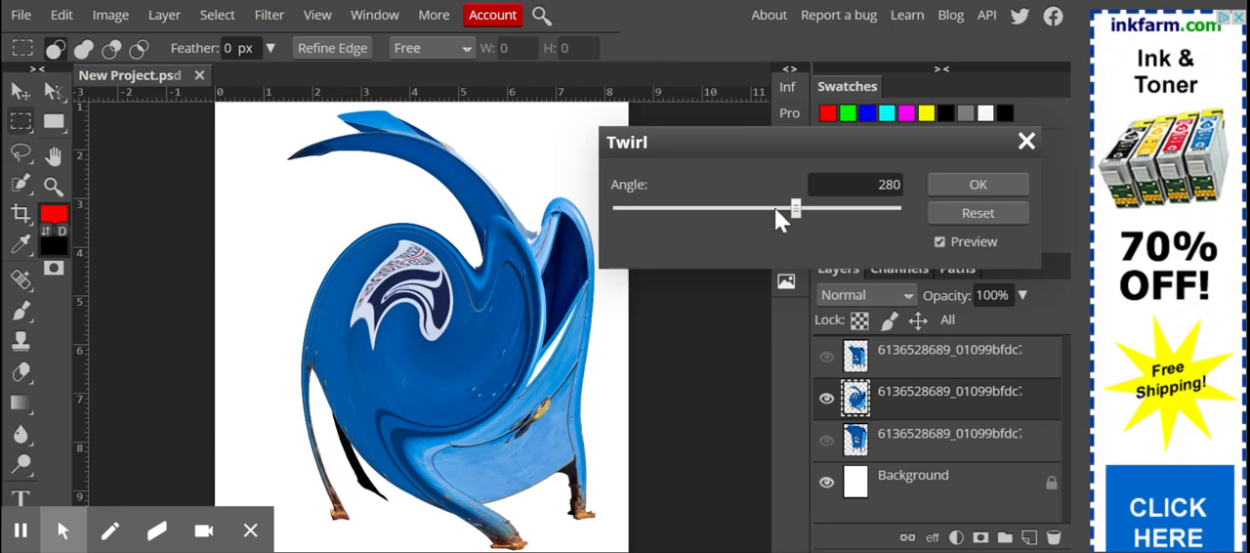
{"action": "left_click", "coordinate": [774, 208]}
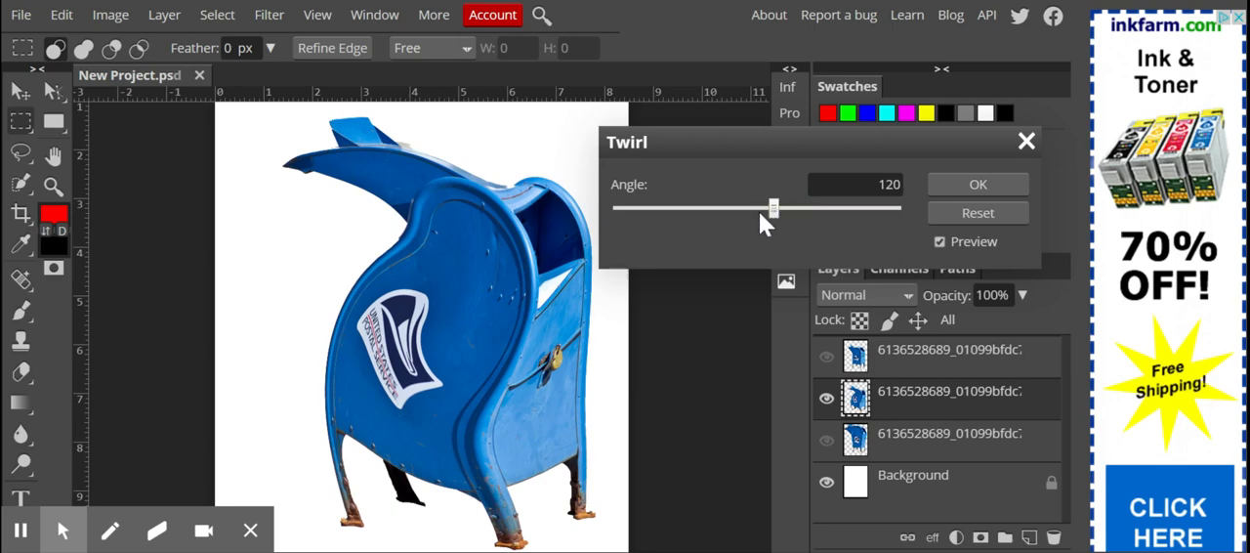
{"action": "left_click_drag", "start_coordinate": [771, 209], "coordinate": [711, 209]}
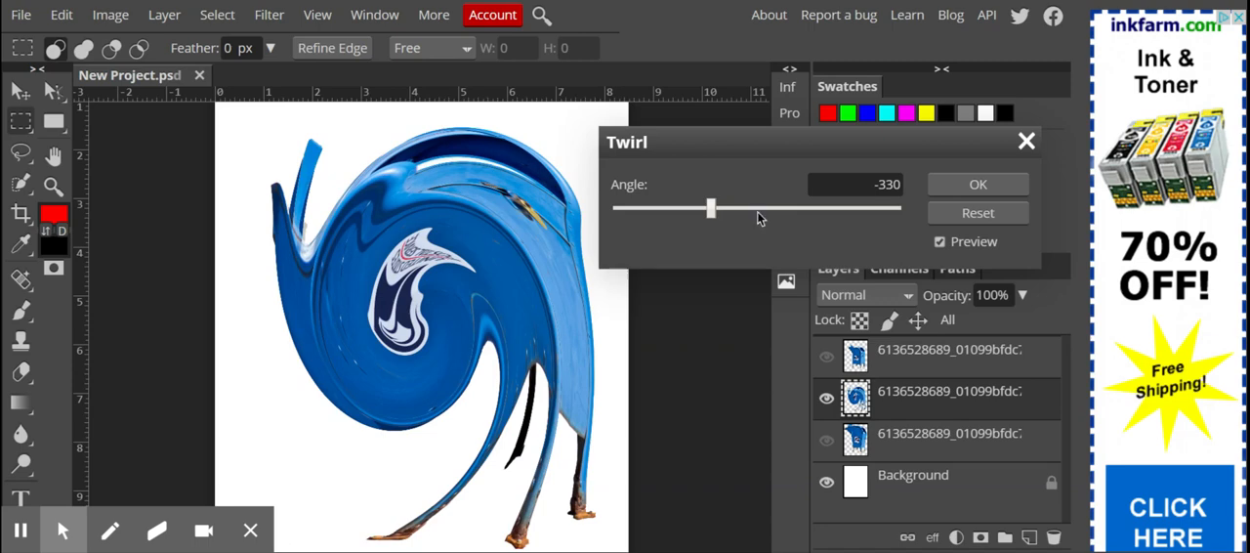
{"action": "left_click", "coordinate": [1026, 142]}
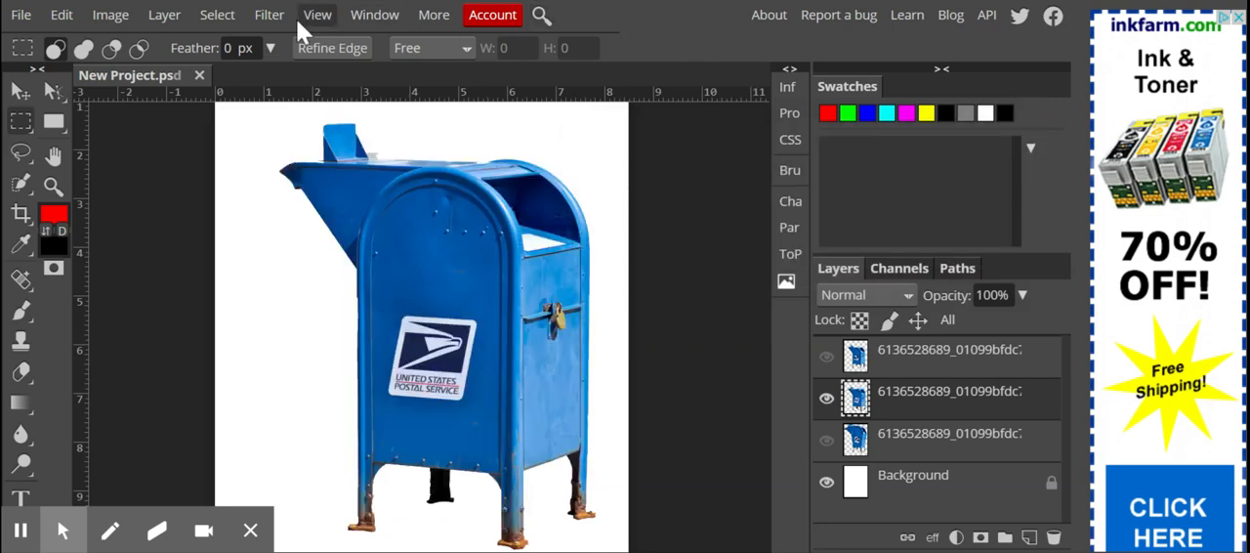
Start the Wave filter on the mailbox layer with the canvas in view and set the maximum length to 625
{"action": "left_click", "coordinate": [265, 14]}
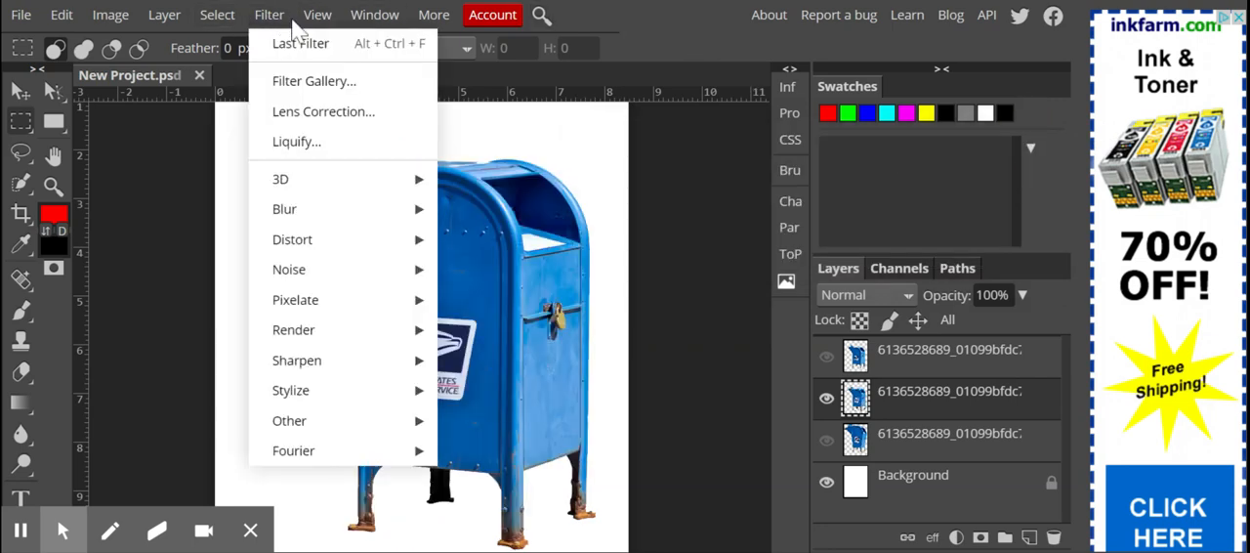
{"action": "mouse_move", "coordinate": [329, 222]}
{"action": "mouse_move", "coordinate": [324, 242]}
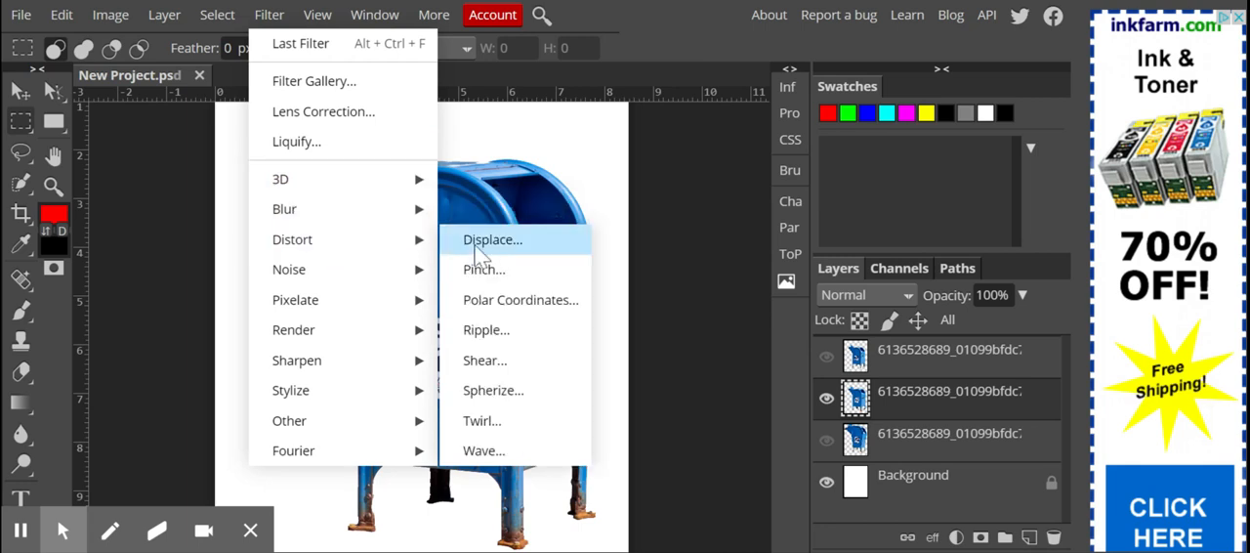
{"action": "left_click", "coordinate": [520, 467]}
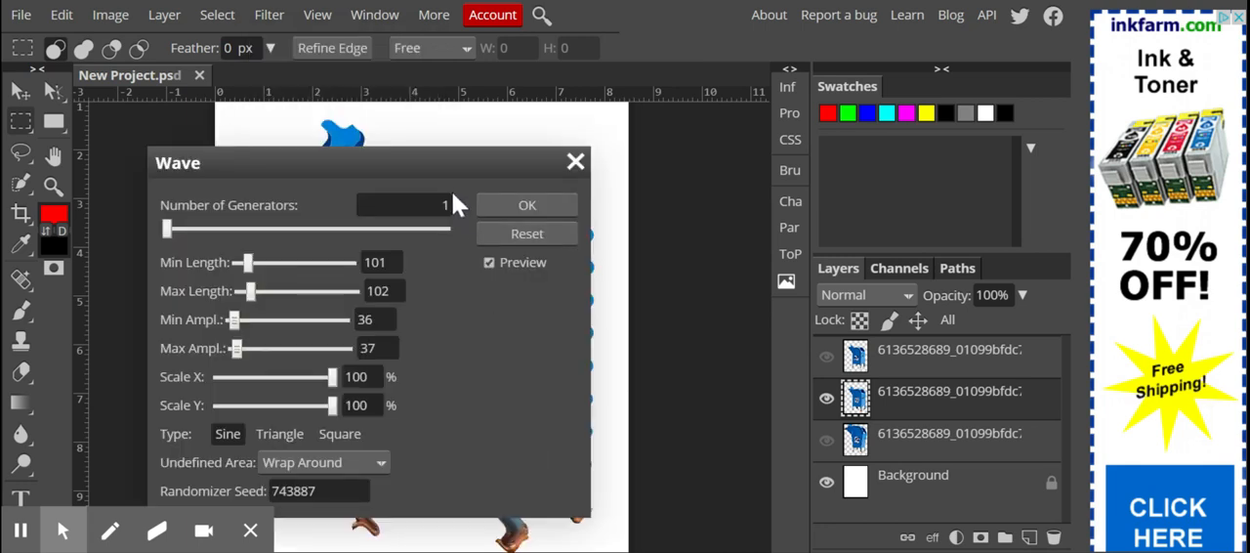
{"action": "left_click_drag", "start_coordinate": [437, 154], "coordinate": [919, 110]}
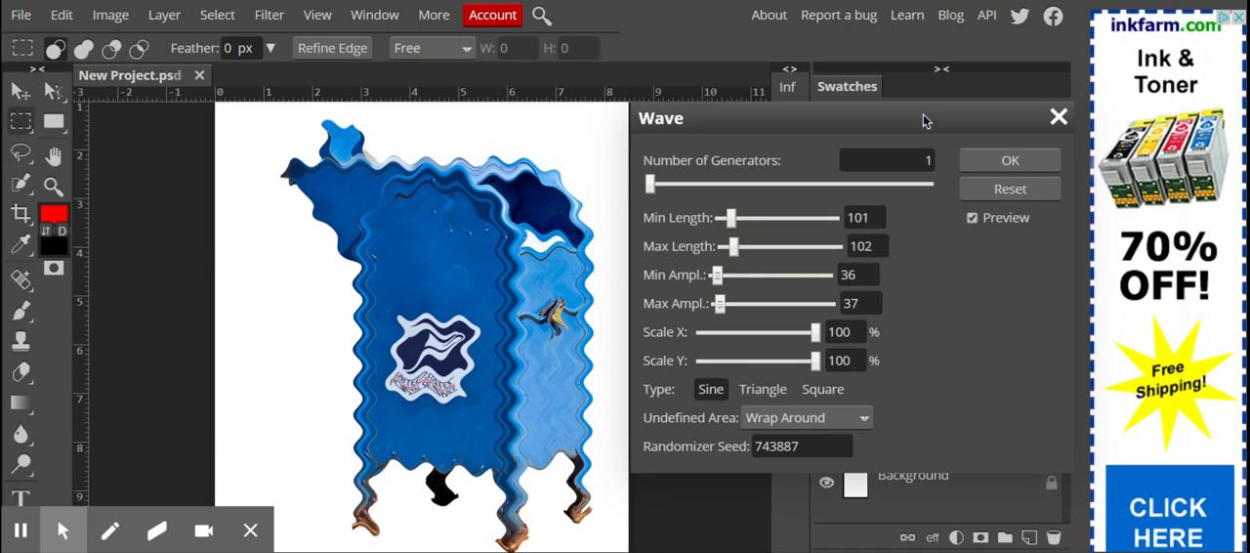
{"action": "left_click", "coordinate": [795, 245]}
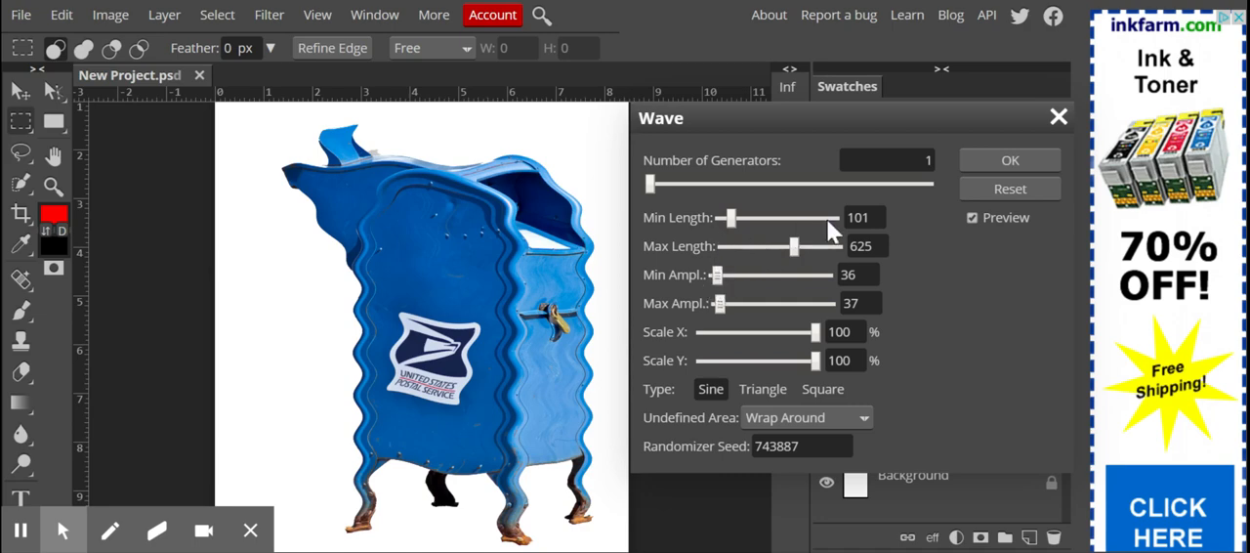
Try maximum wave amplitudes of 645 and 196, settle on 71, and reduce the maximum length to 156
{"action": "left_click", "coordinate": [791, 303]}
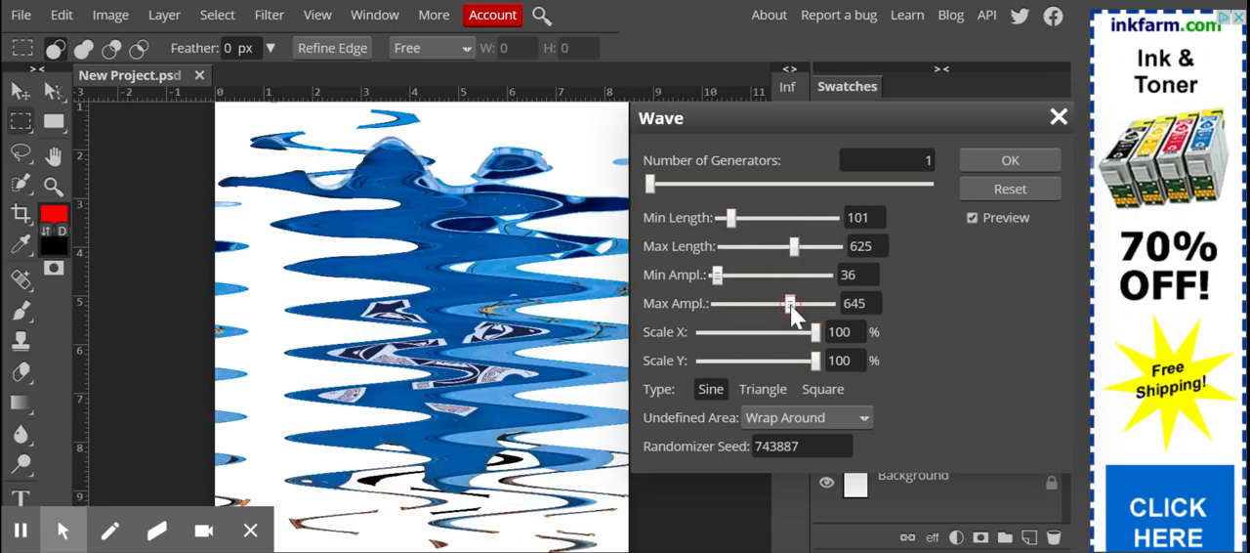
{"action": "left_click", "coordinate": [741, 304]}
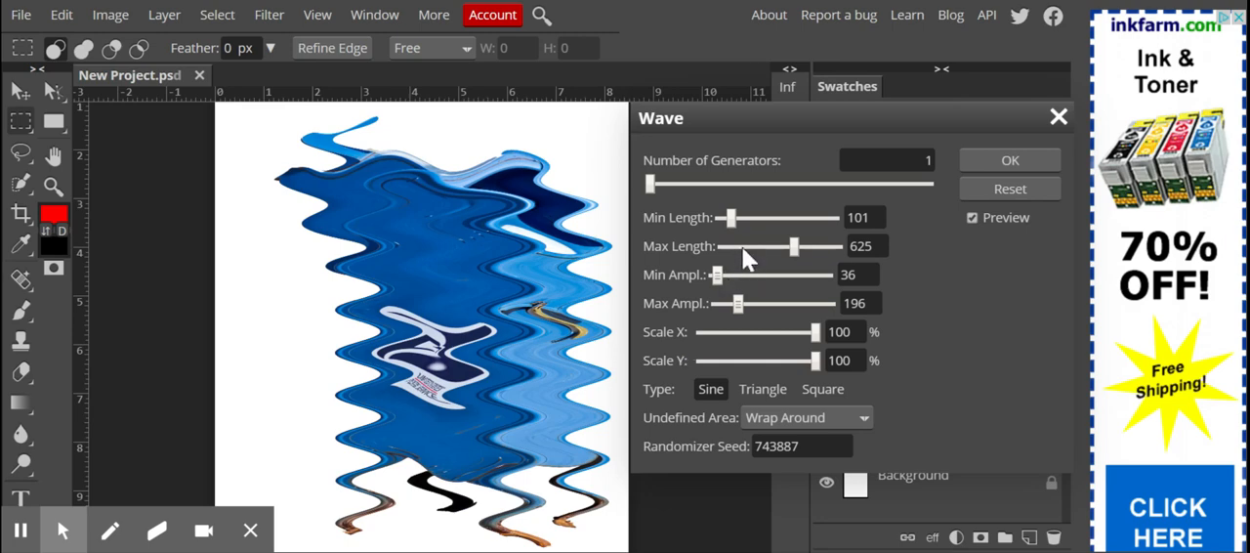
{"action": "left_click", "coordinate": [725, 304]}
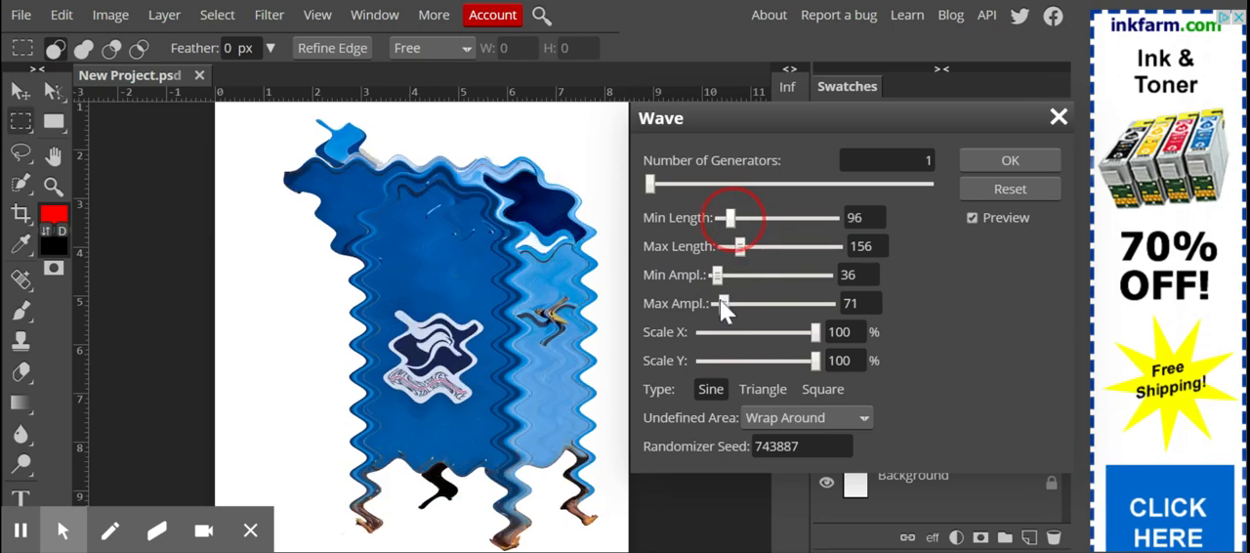
Try a minimum wave length of 1, and set both the minimum and maximum length to 345
{"action": "left_click_drag", "start_coordinate": [727, 302], "coordinate": [716, 277]}
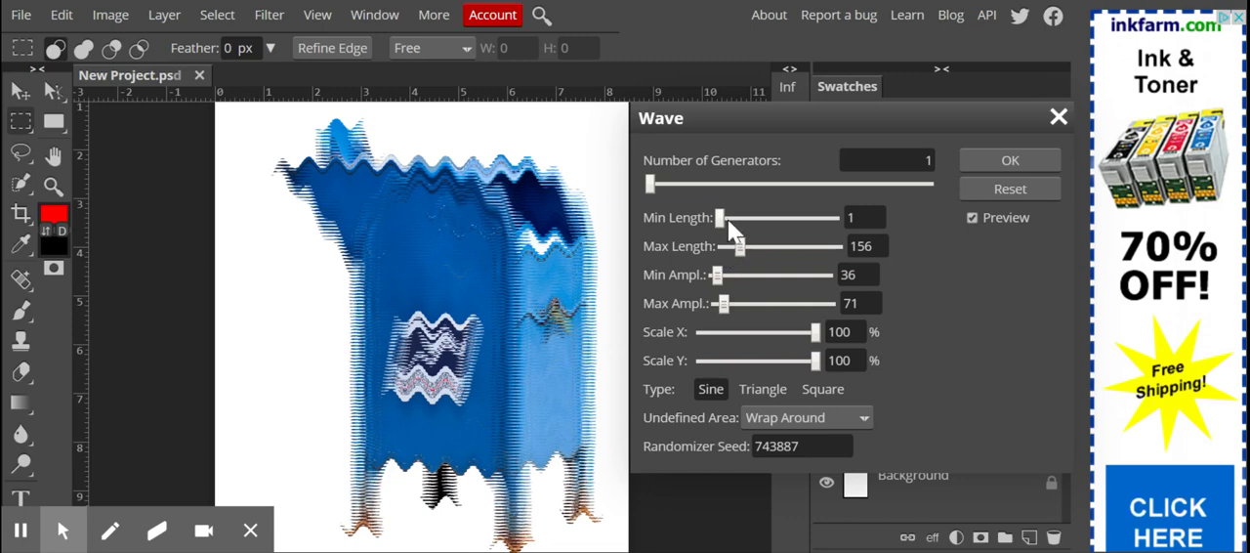
{"action": "left_click", "coordinate": [722, 218]}
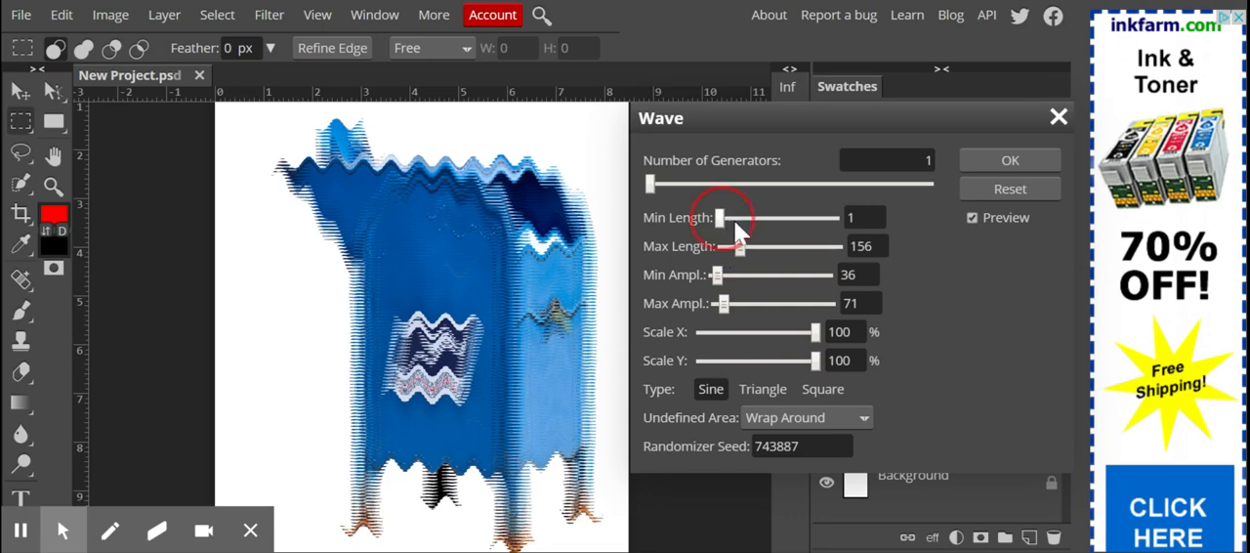
{"action": "left_click_drag", "start_coordinate": [760, 217], "coordinate": [778, 242]}
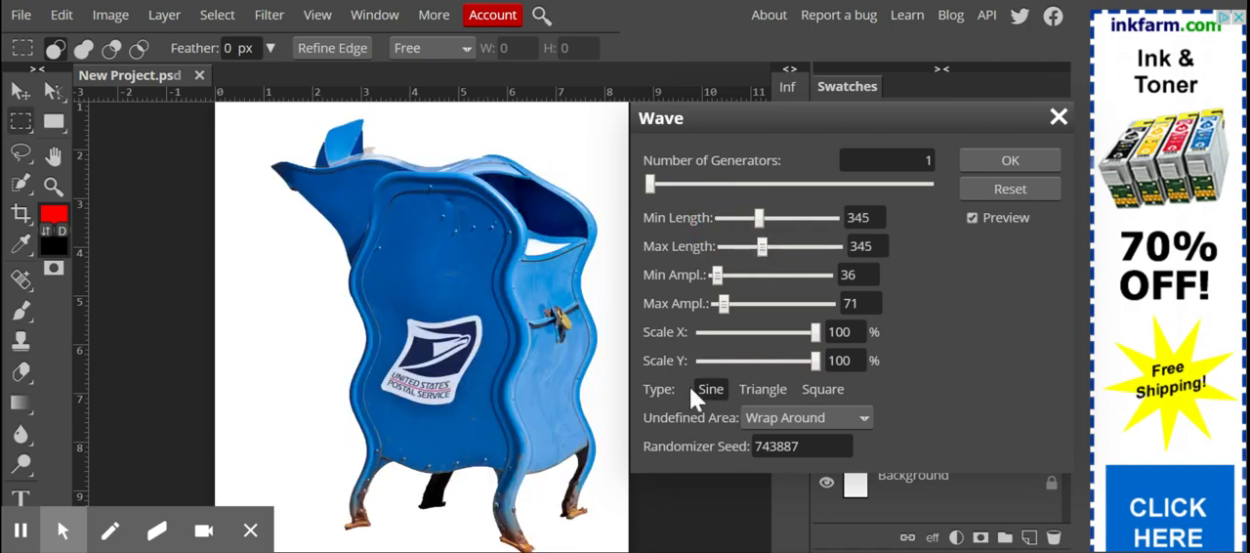
Preview the Triangle and Square wave types on the mailbox and switch back to Sine
{"action": "left_click", "coordinate": [761, 390]}
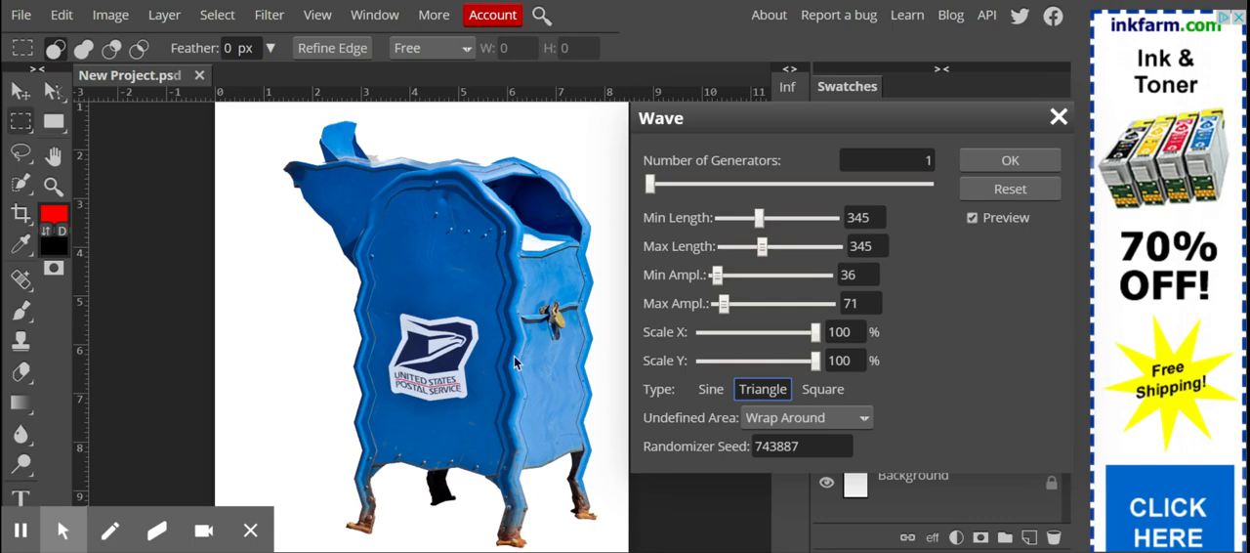
{"action": "left_click", "coordinate": [822, 389]}
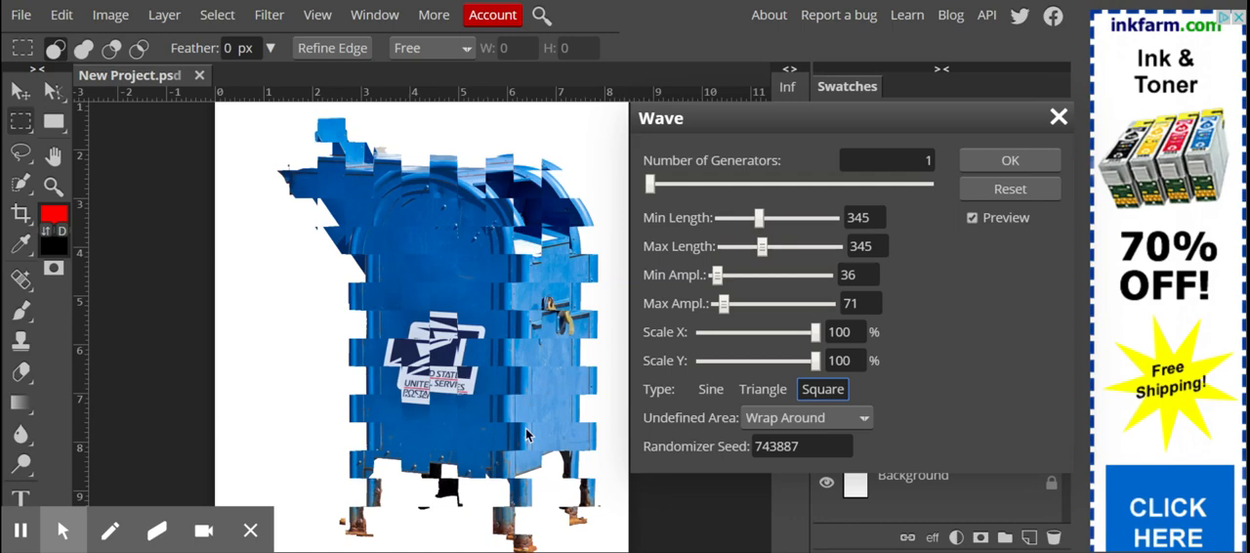
{"action": "left_click", "coordinate": [710, 387]}
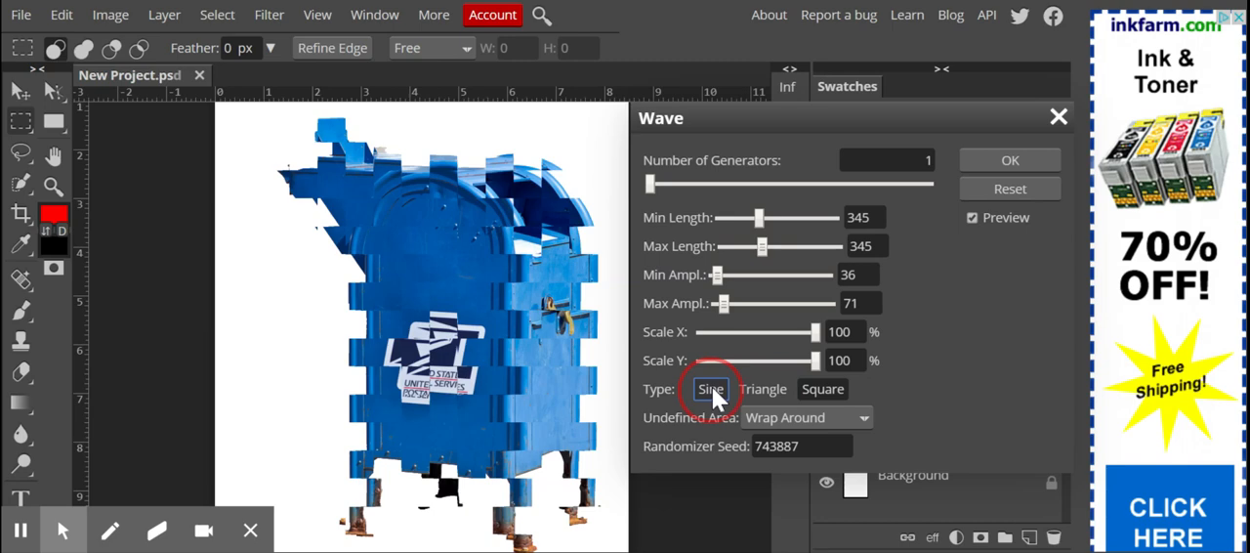